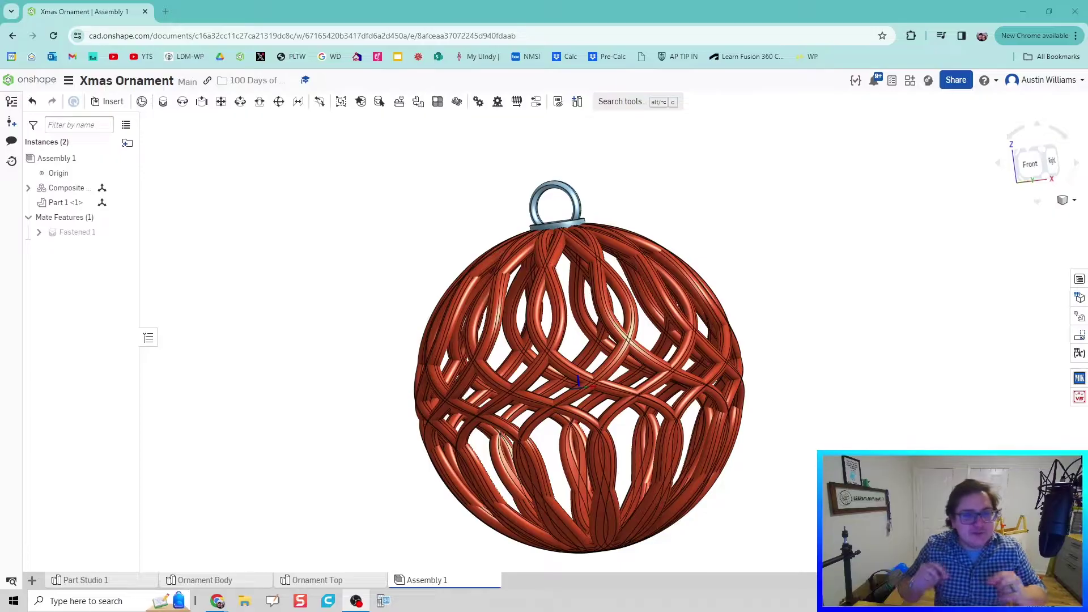
pyautogui.moveTo(814, 437); pyautogui.dragTo(805, 384, button='middle')
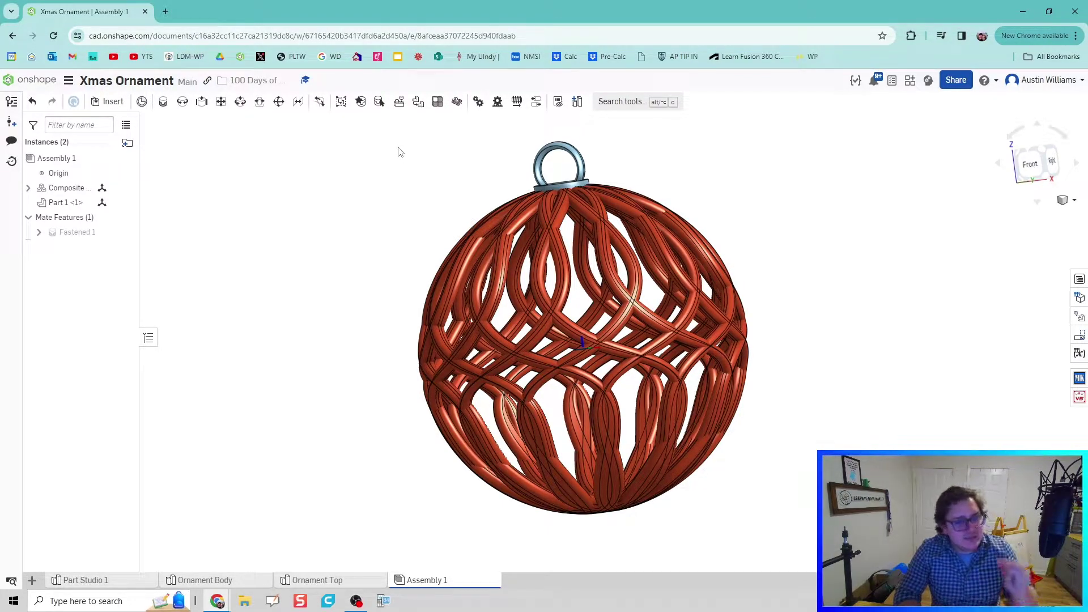
pyautogui.moveTo(226, 147); pyautogui.dragTo(385, 260, button='right')
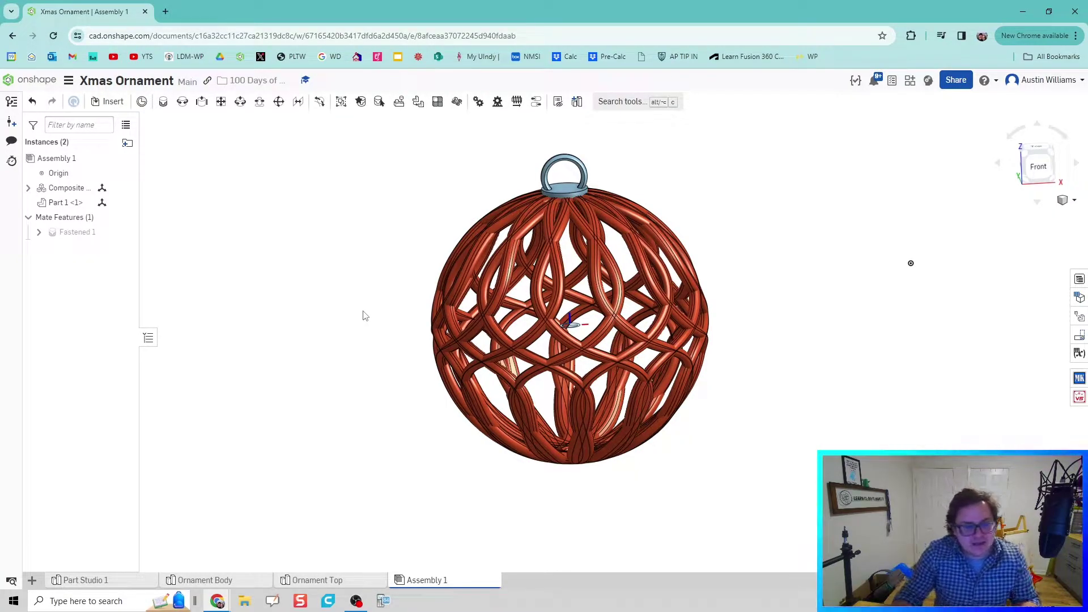
pyautogui.moveTo(910, 263); pyautogui.dragTo(911, 358, button='right')
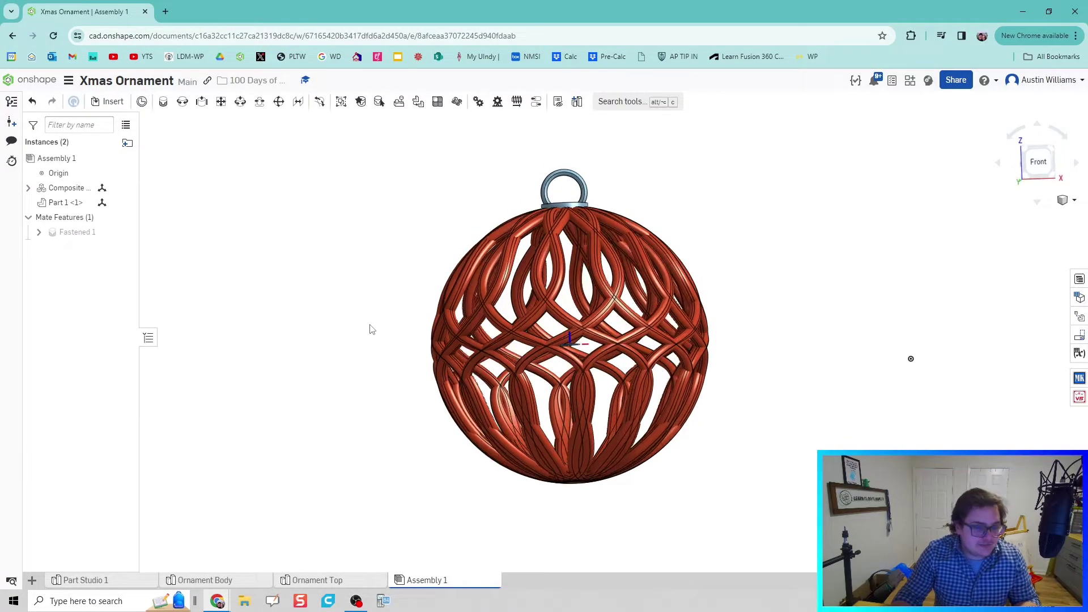
# Step: Create a new part studio and start a sketch on the Front plane
pyautogui.click(32, 580)
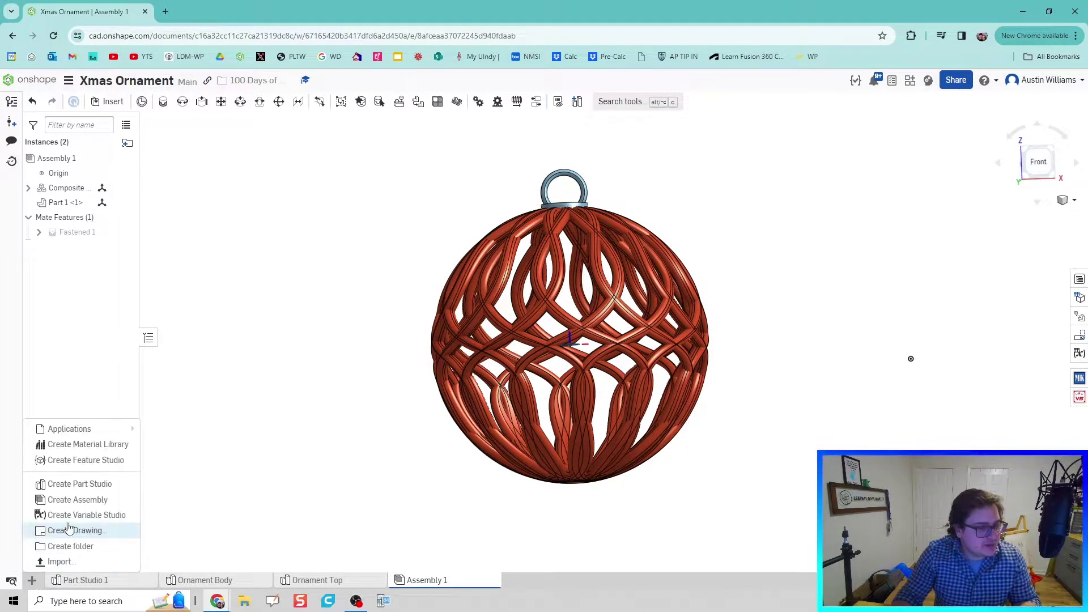
pyautogui.click(89, 486)
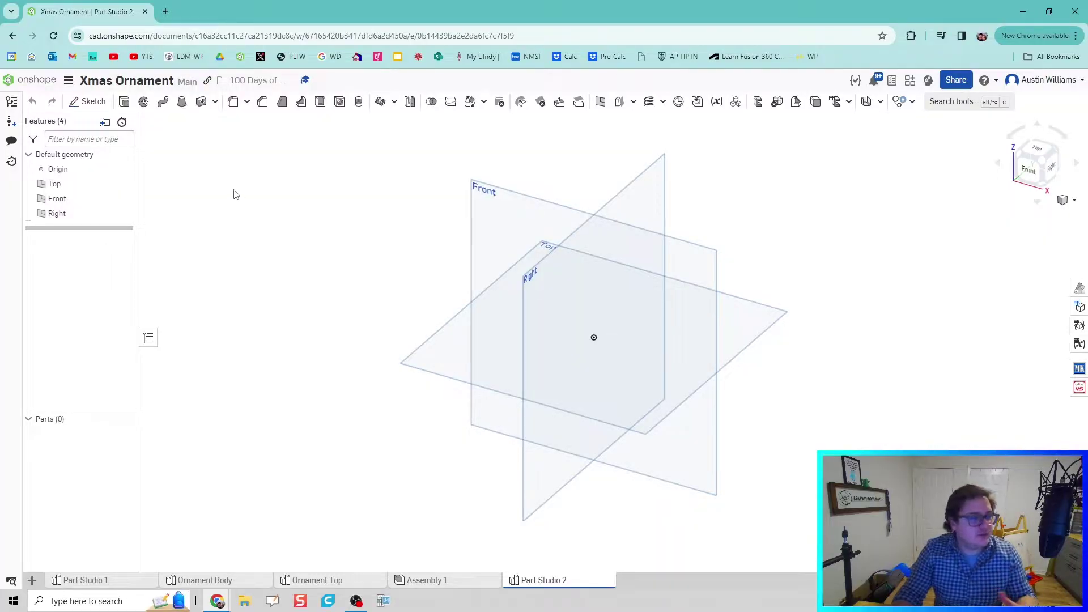
pyautogui.click(87, 101)
pyautogui.click(492, 226)
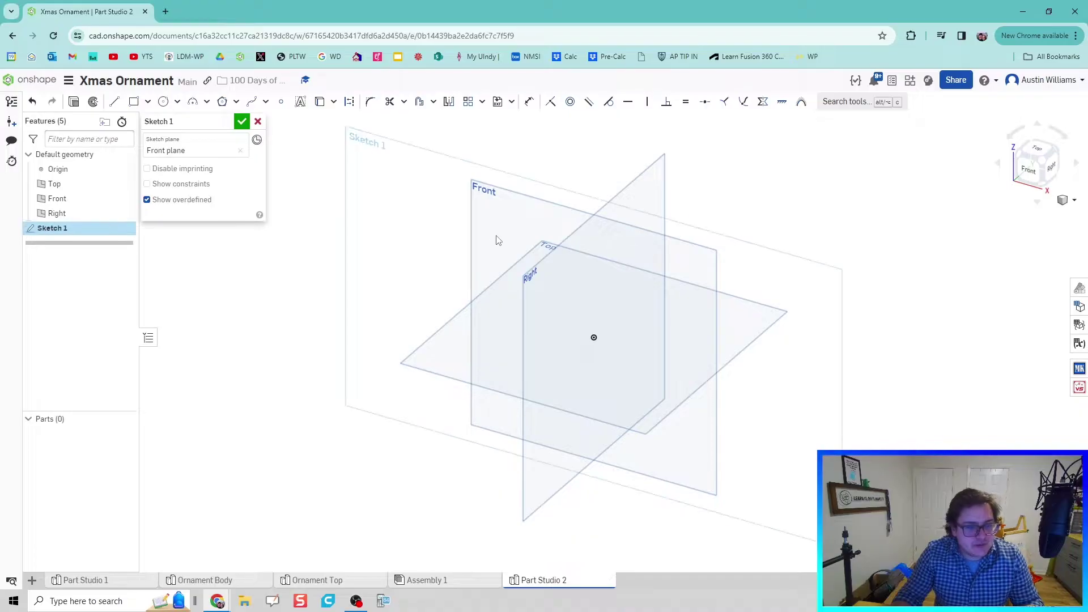
# Step: Sketch a circle centred on the origin and set its diameter to 4 in
pyautogui.press('c')
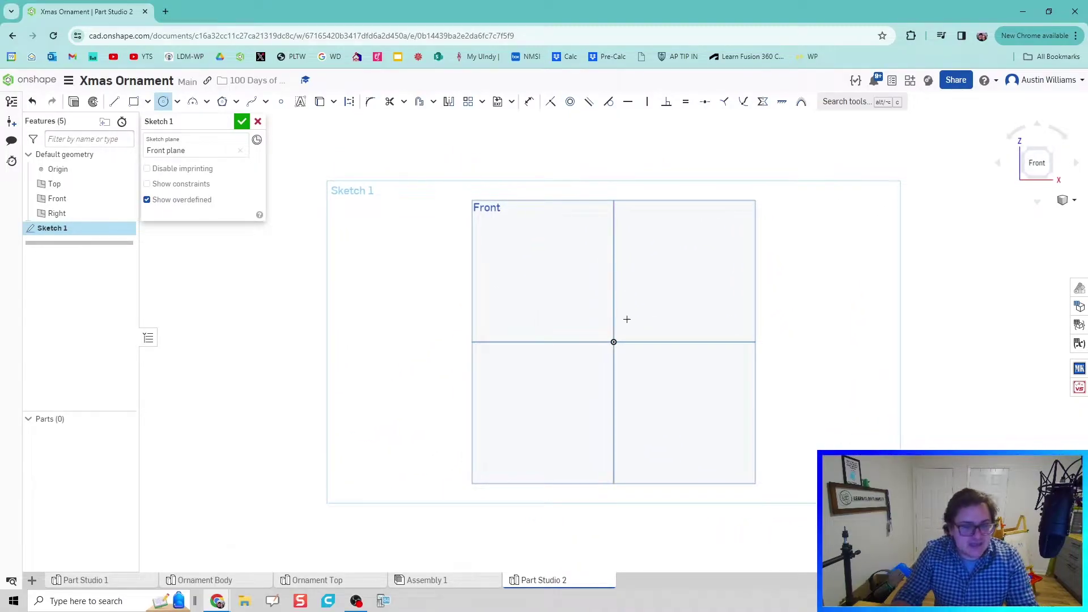
pyautogui.click(614, 343)
pyautogui.click(618, 443)
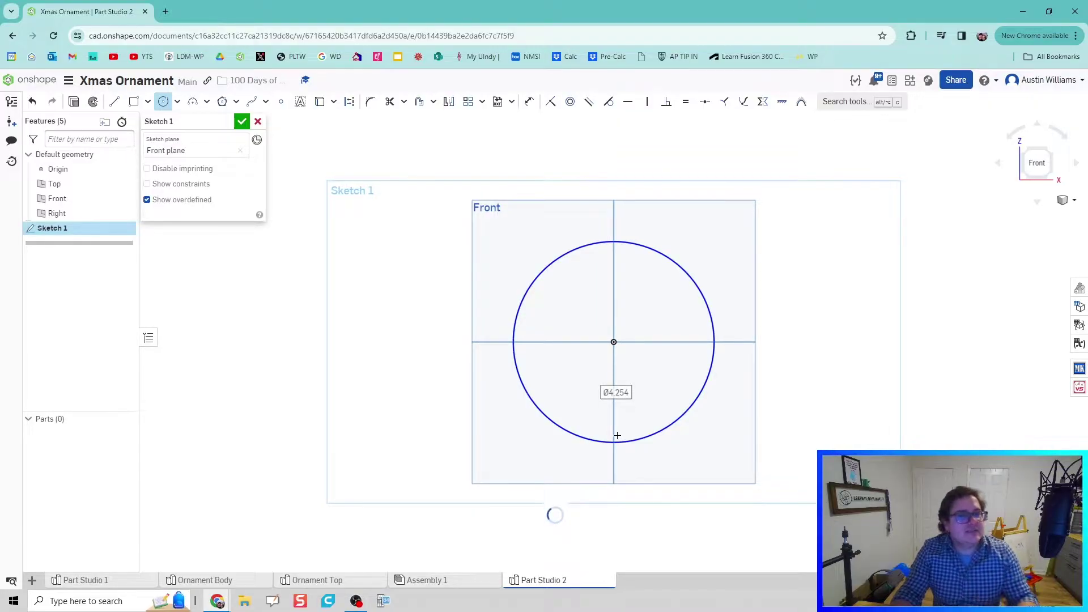
pyautogui.press('d')
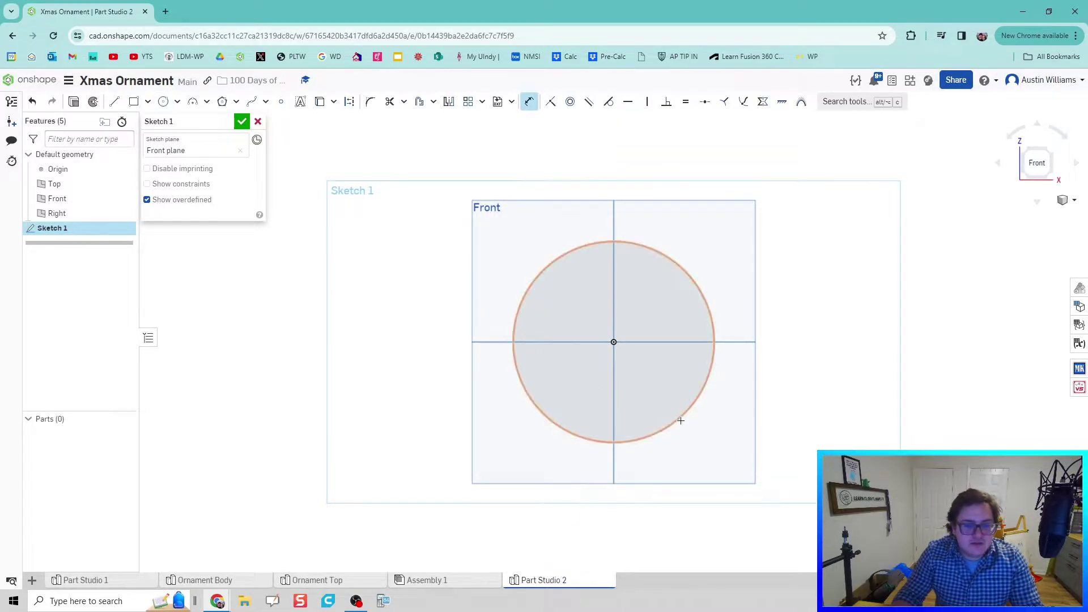
pyautogui.click(698, 411)
pyautogui.click(779, 379)
pyautogui.write('4')
pyautogui.press('Return')
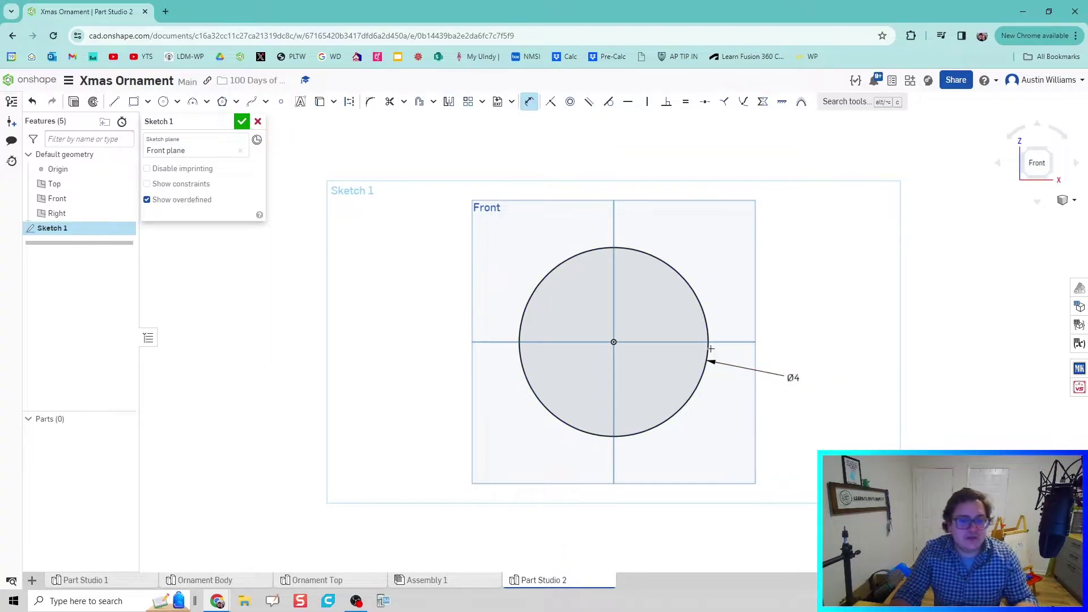
pyautogui.scroll(2, 690, 355)
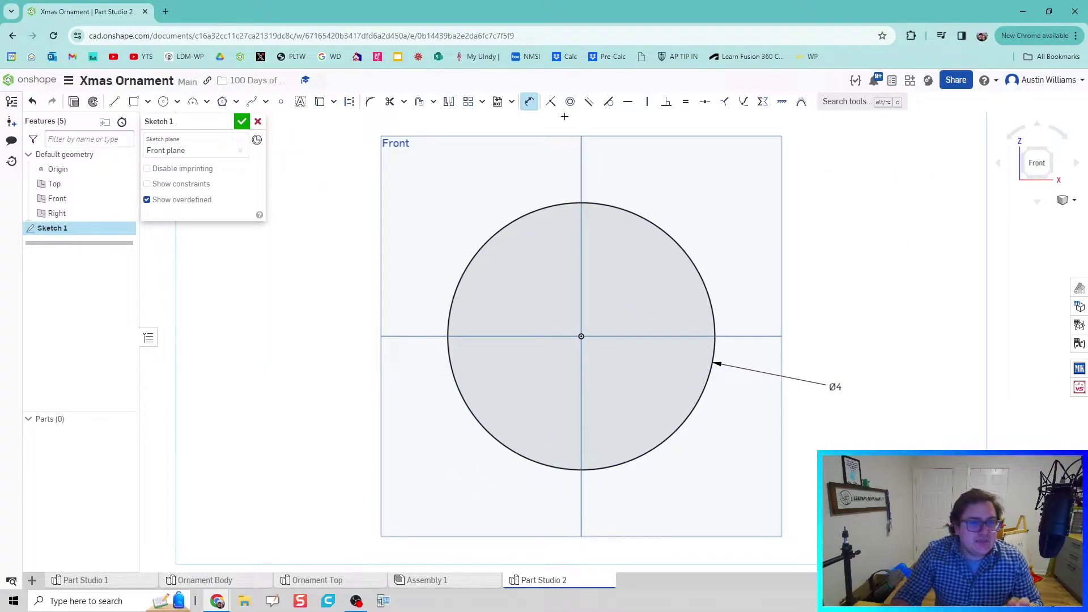
pyautogui.click(419, 102)
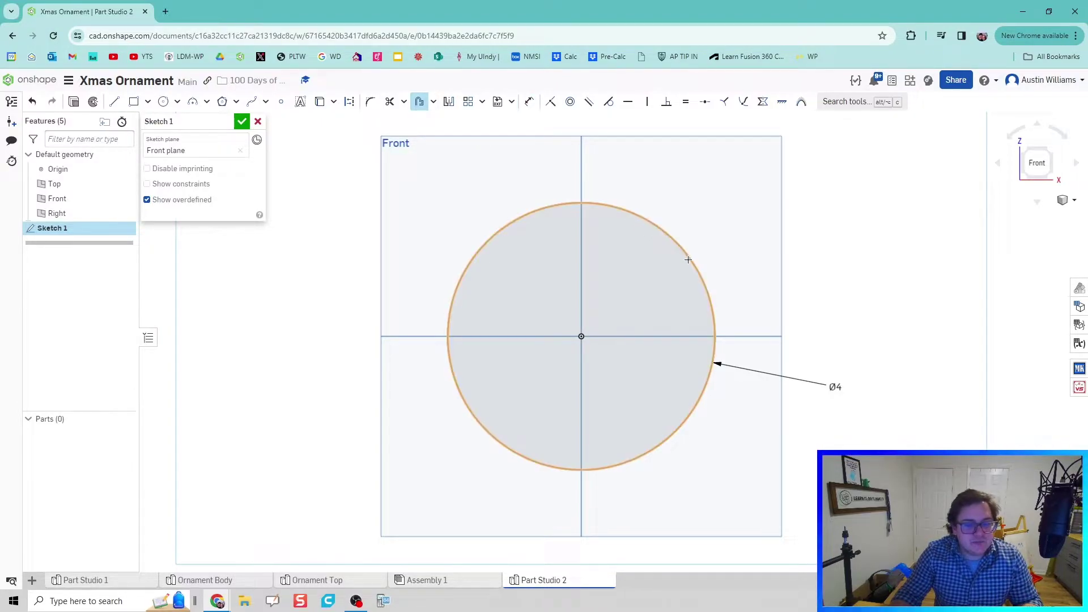
pyautogui.click(688, 259)
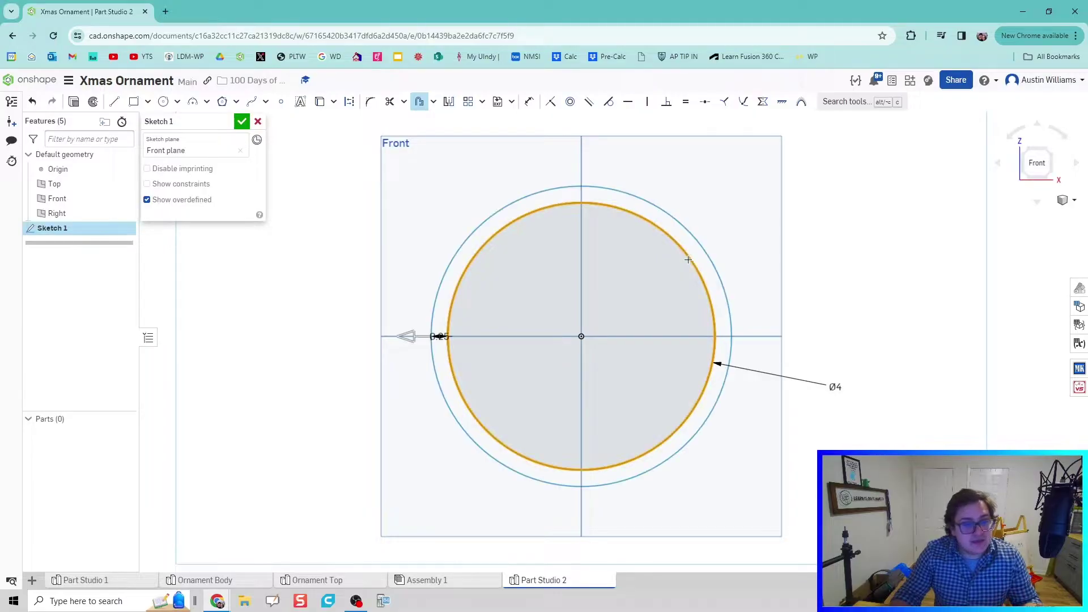
pyautogui.click(408, 336)
pyautogui.scroll(2, 456, 336)
pyautogui.scroll(3, 458, 337)
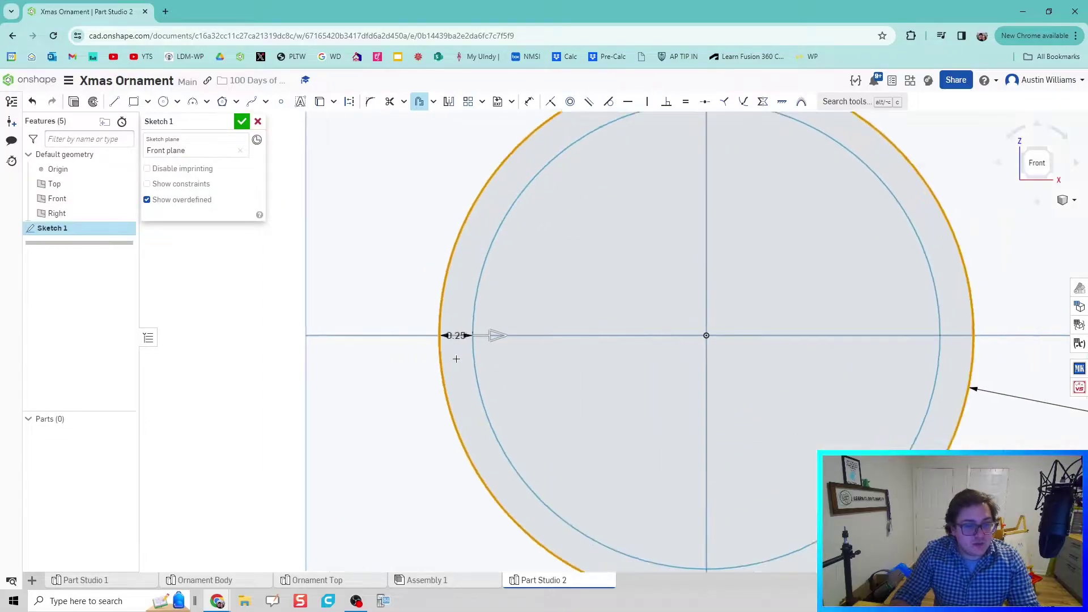
pyautogui.press('Escape')
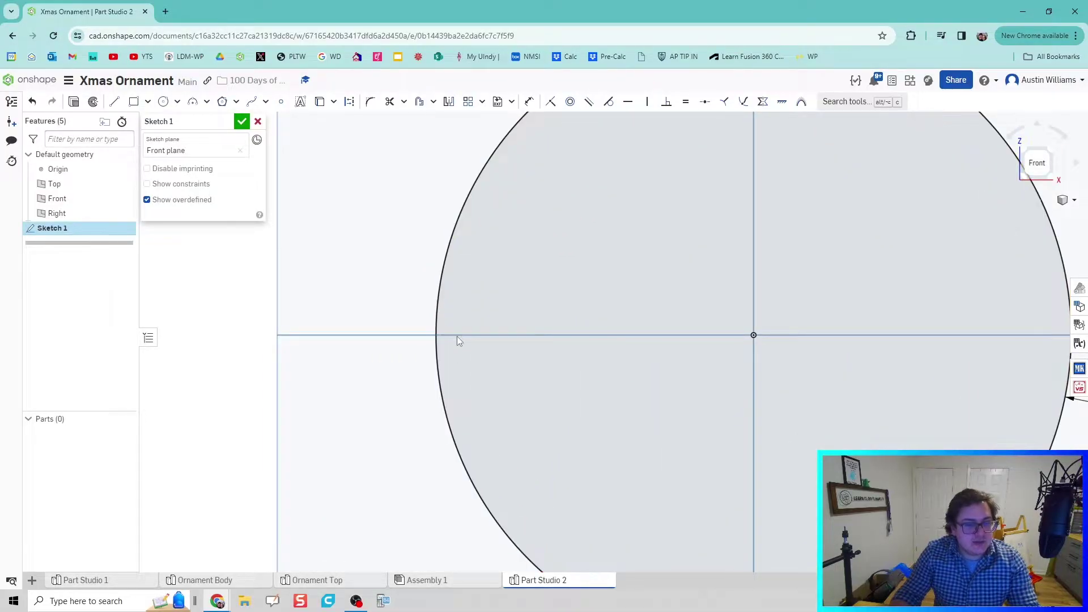
# Step: Offset the 4 in circle inward and set the offset distance to 0.125 in
pyautogui.click(419, 102)
pyautogui.click(437, 276)
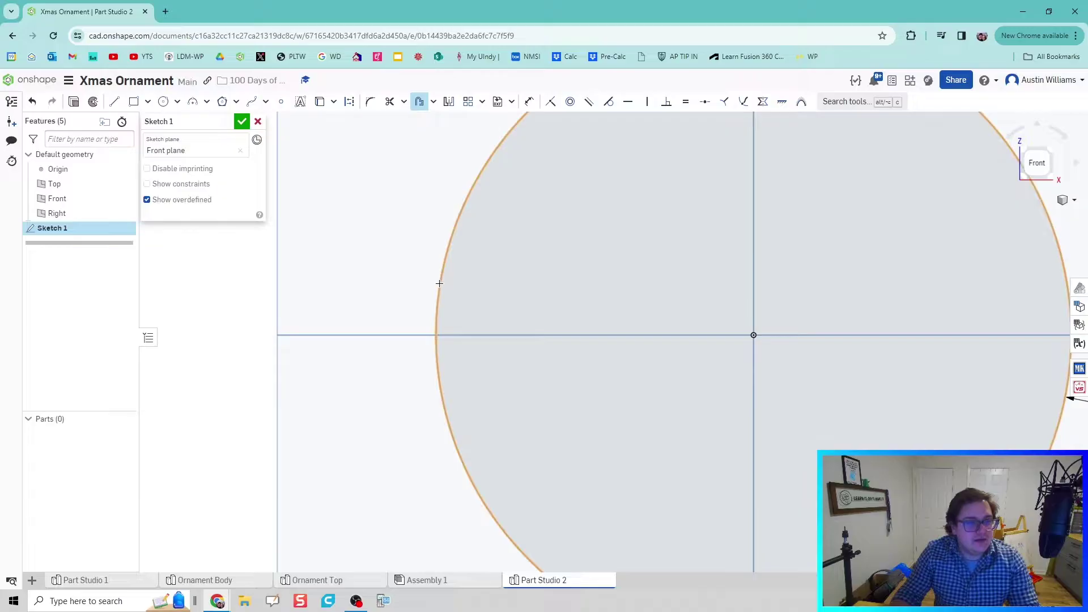
pyautogui.click(383, 338)
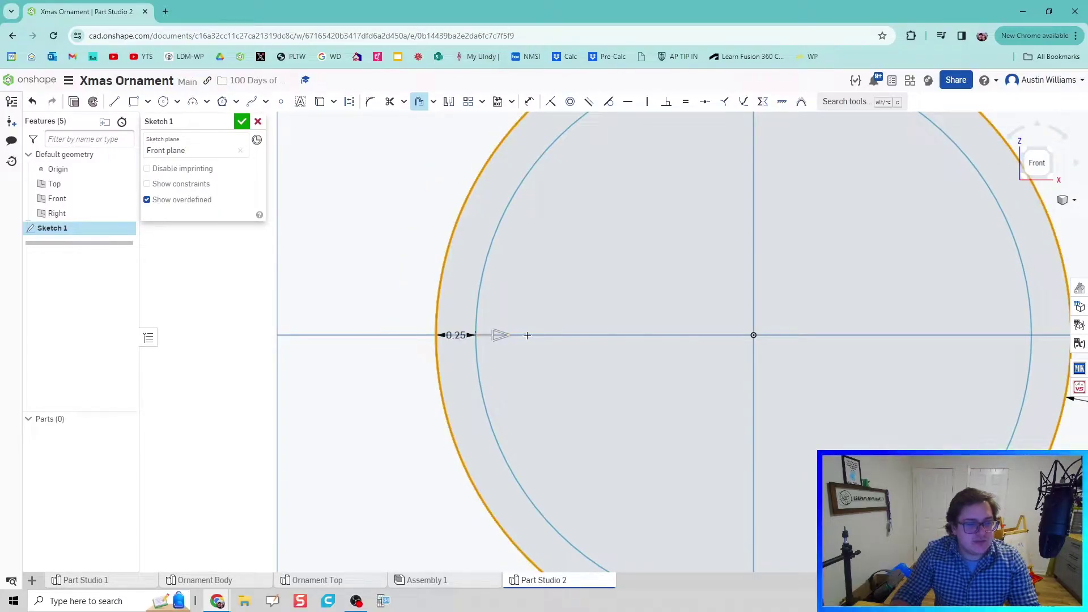
pyautogui.press('Return')
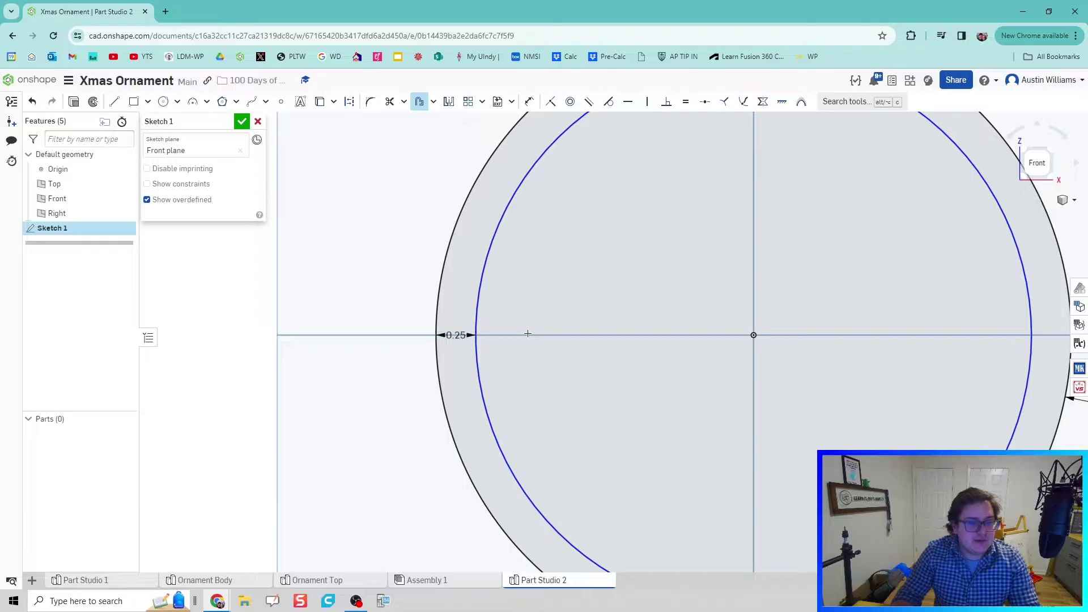
pyautogui.doubleClick(460, 337)
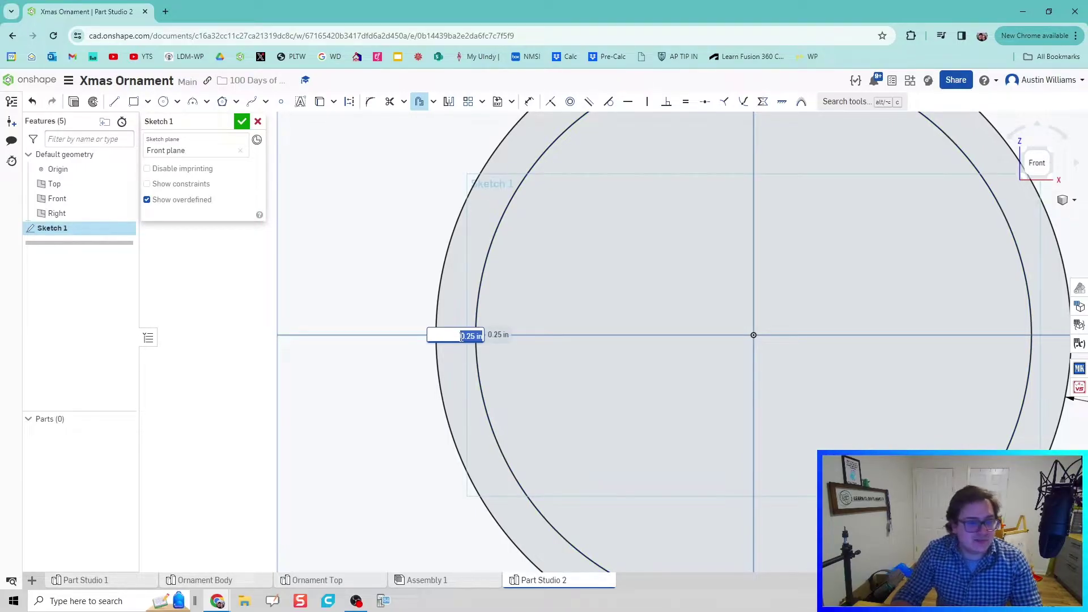
pyautogui.write('0.125')
pyautogui.press('Return')
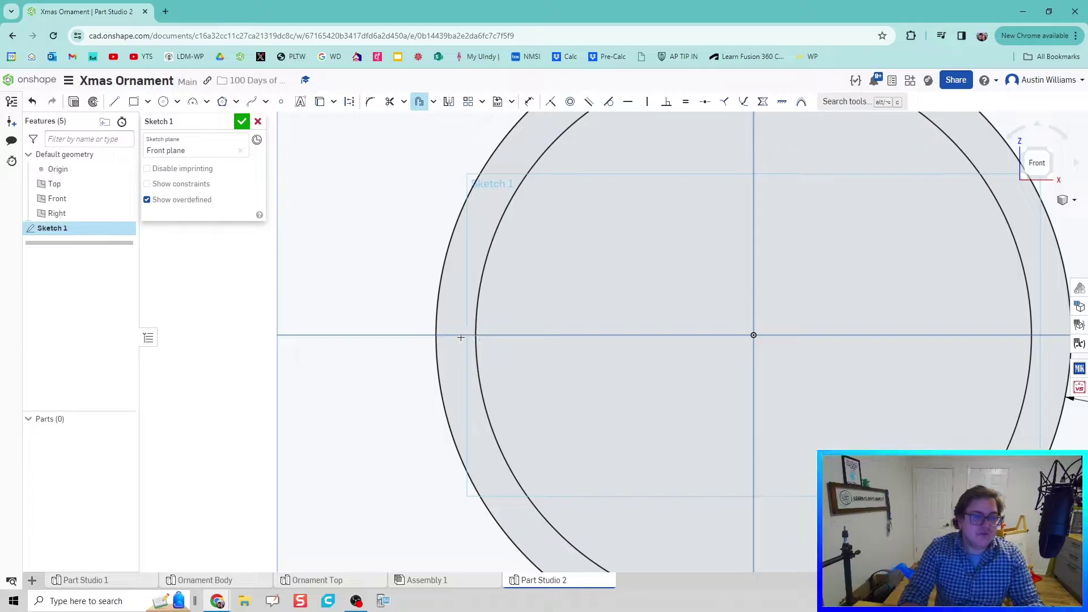
# Step: Draw a vertical line about 4.76 in long through the origin, extending past both circles above and below
pyautogui.scroll(3, 520, 347)
pyautogui.scroll(-4, 536, 341)
pyautogui.scroll(-2, 536, 341)
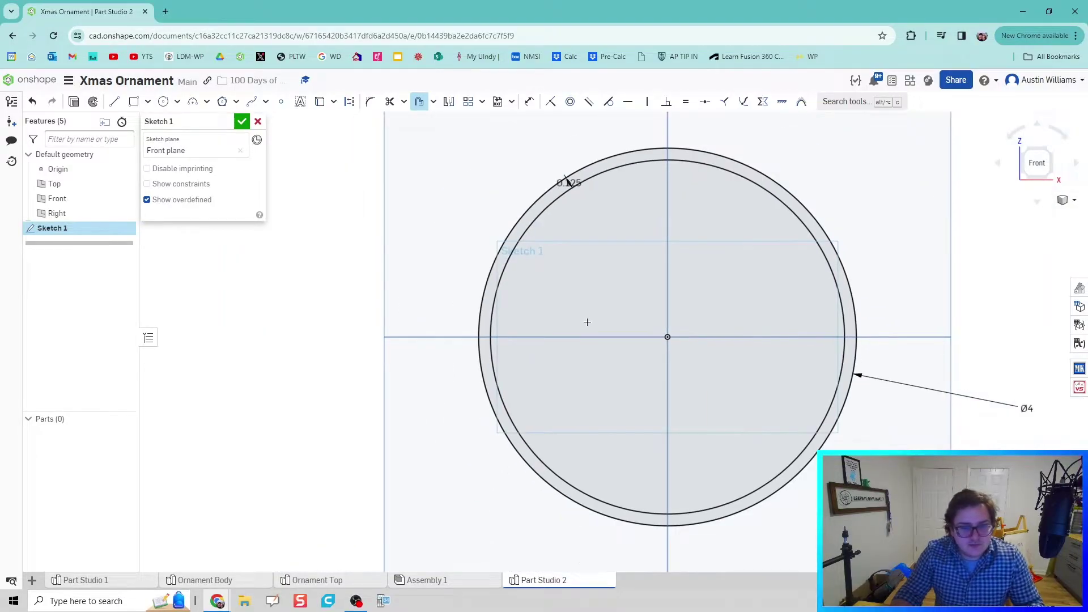
pyautogui.scroll(-2, 588, 322)
pyautogui.press('l')
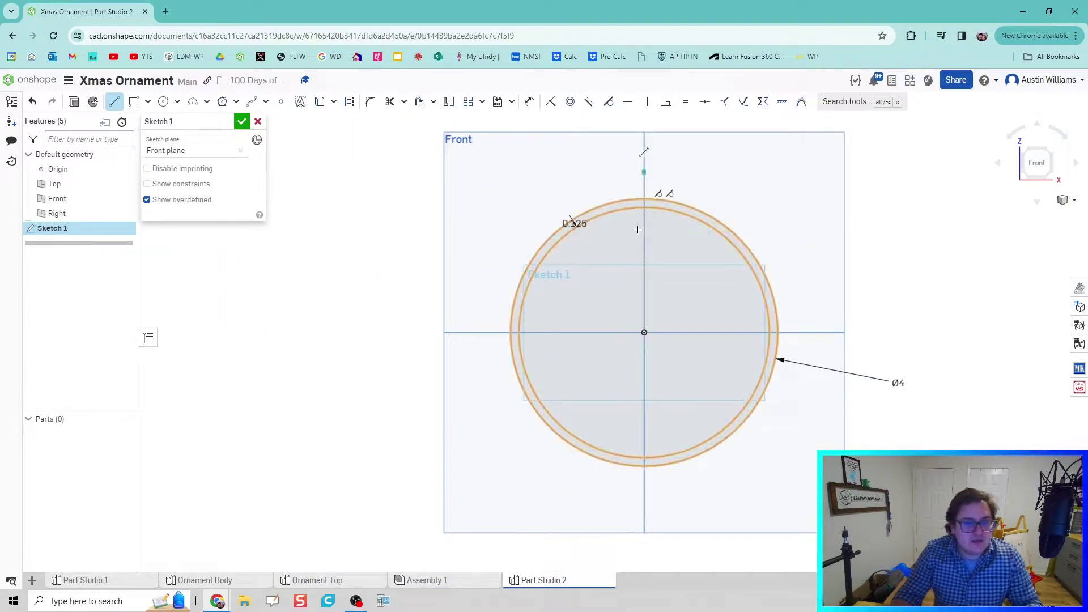
pyautogui.click(644, 489)
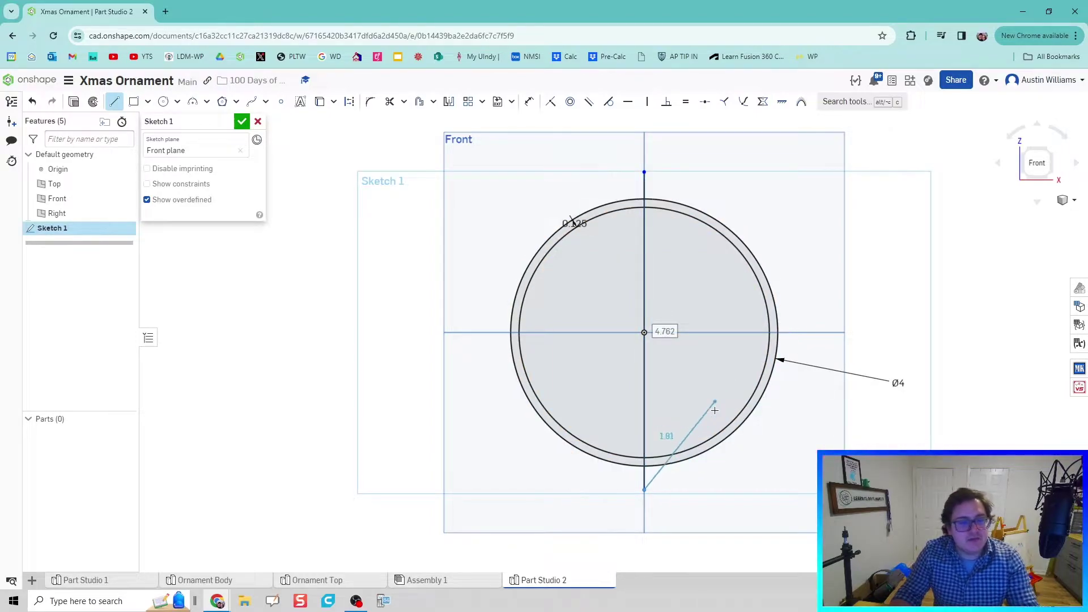
pyautogui.press('Escape')
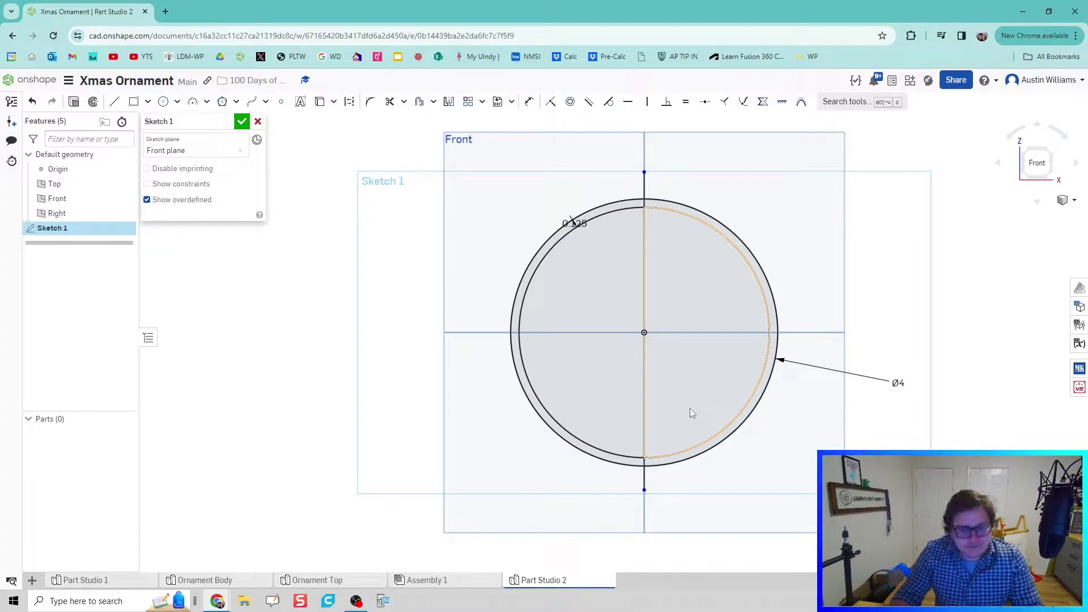
# Step: Trim the right halves of both circles and the line inside the inner one, and move the diameter dimension beside the remaining outer arc
pyautogui.moveTo(686, 406); pyautogui.dragTo(651, 404, button='right')
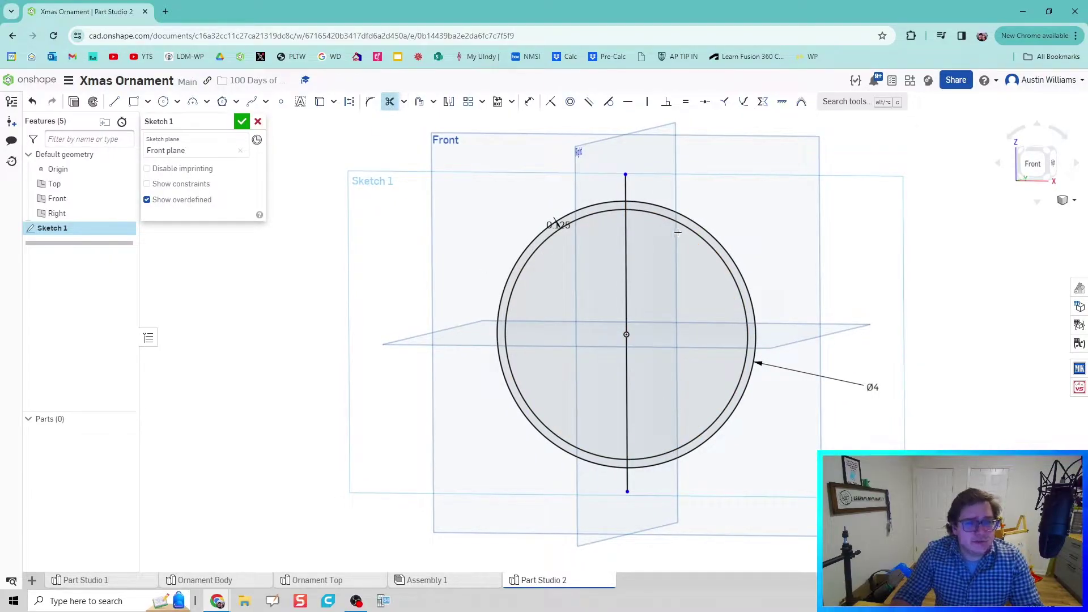
pyautogui.click(754, 340)
pyautogui.click(747, 340)
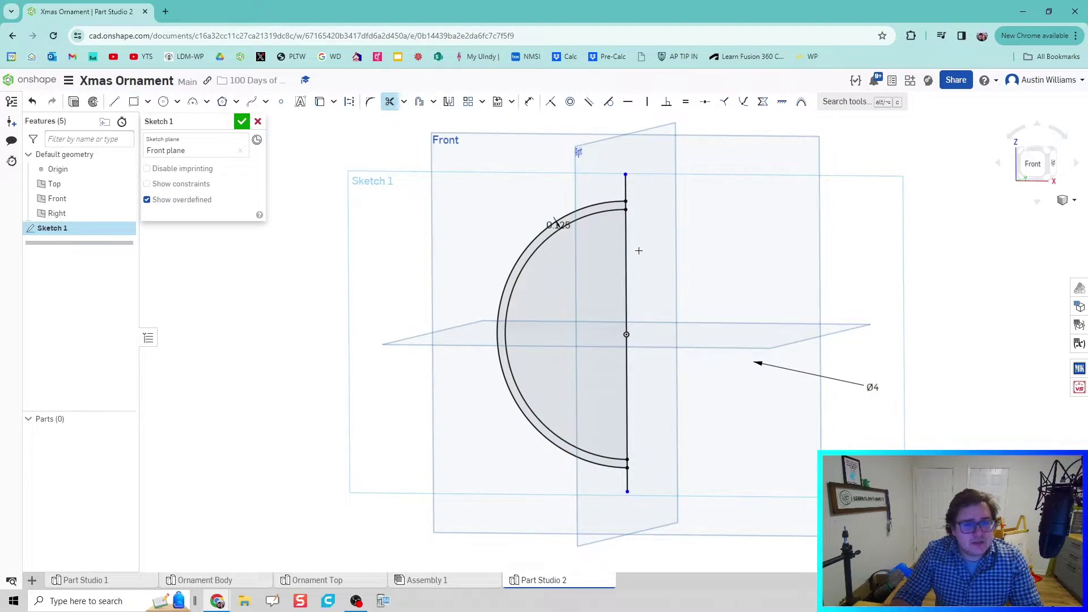
pyautogui.click(625, 247)
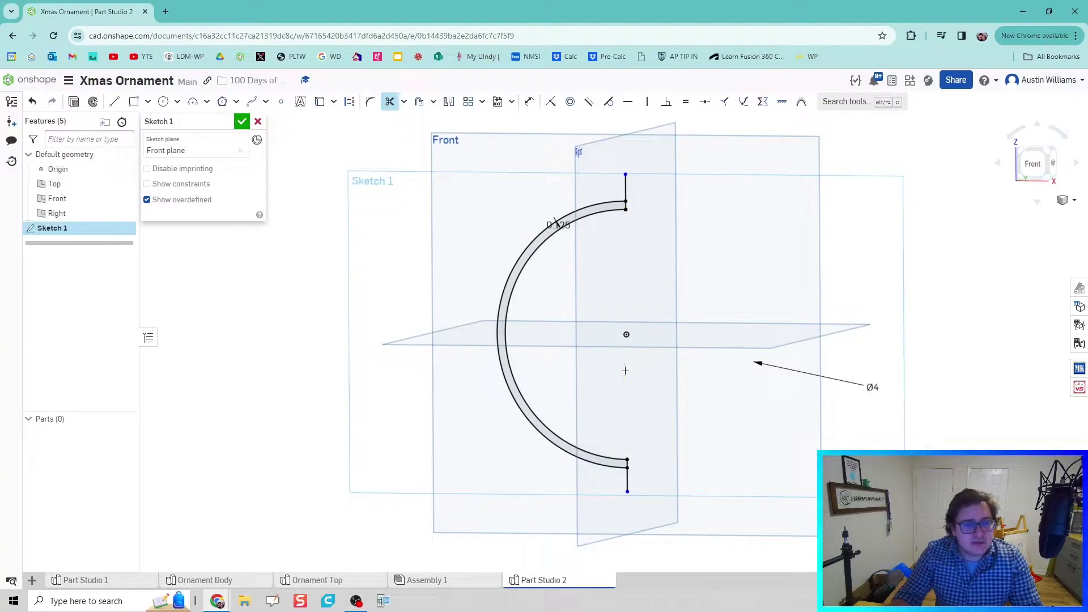
pyautogui.press('Escape')
pyautogui.moveTo(872, 388); pyautogui.dragTo(438, 404)
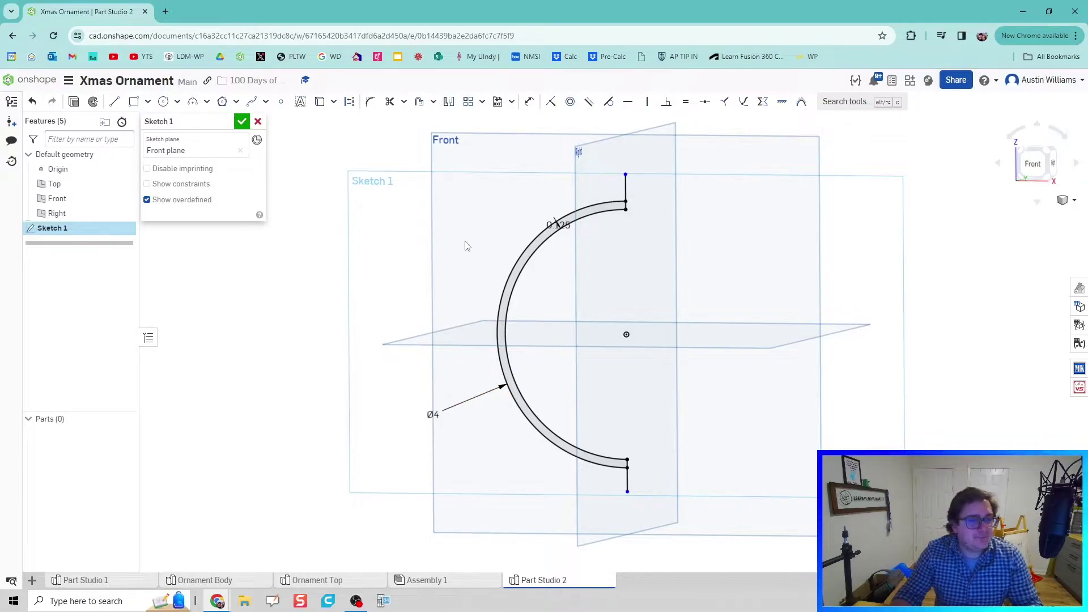
pyautogui.click(242, 122)
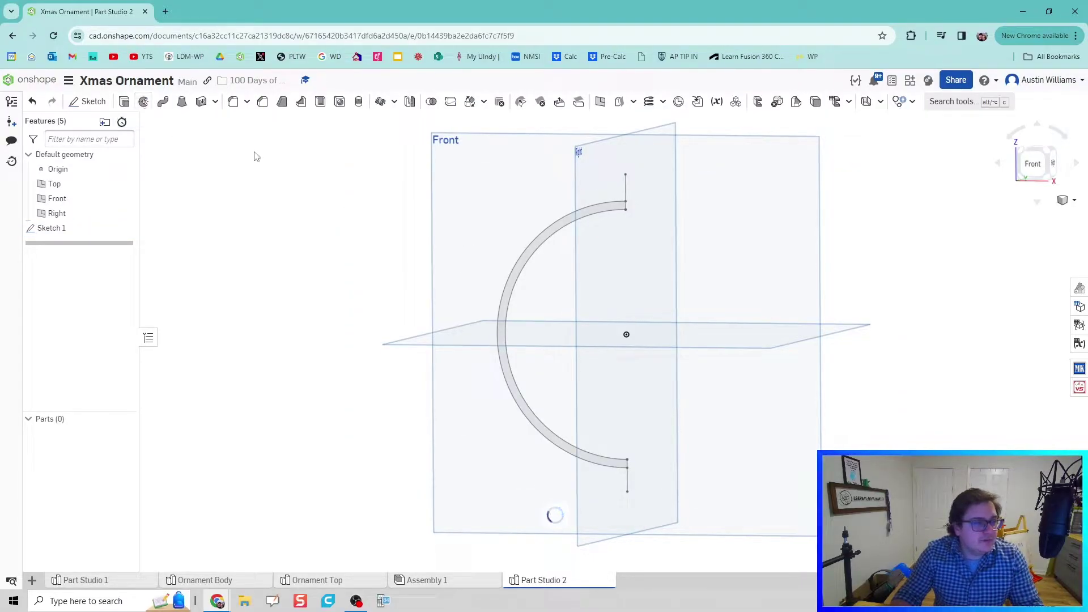
# Step: Revolve the half-ring profile a full turn around the vertical sketch line as a new solid
pyautogui.hotkey('shift', 'w')
pyautogui.click(535, 252)
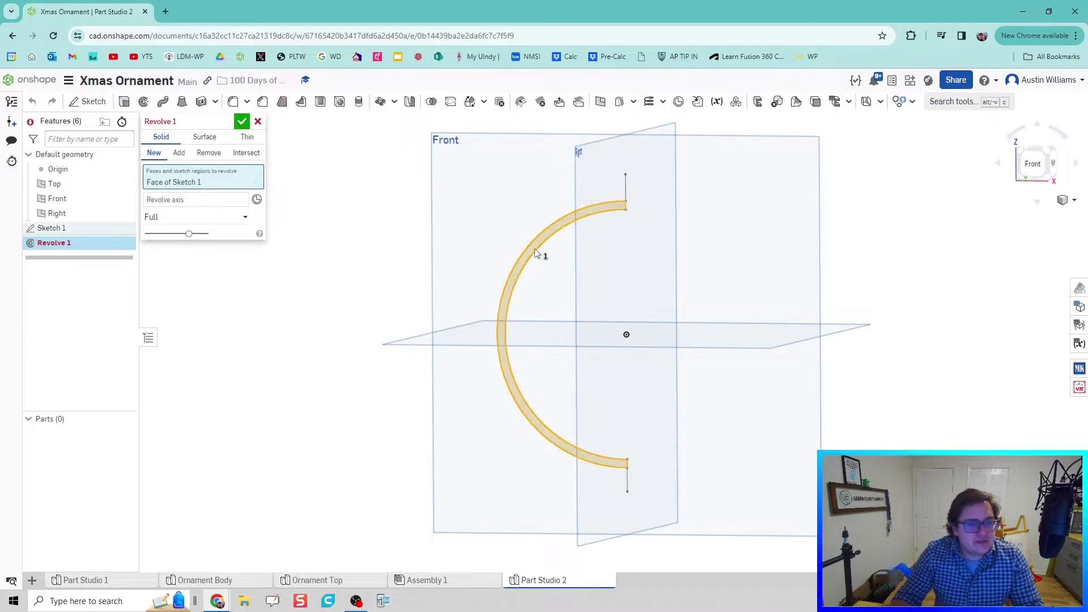
pyautogui.click(198, 202)
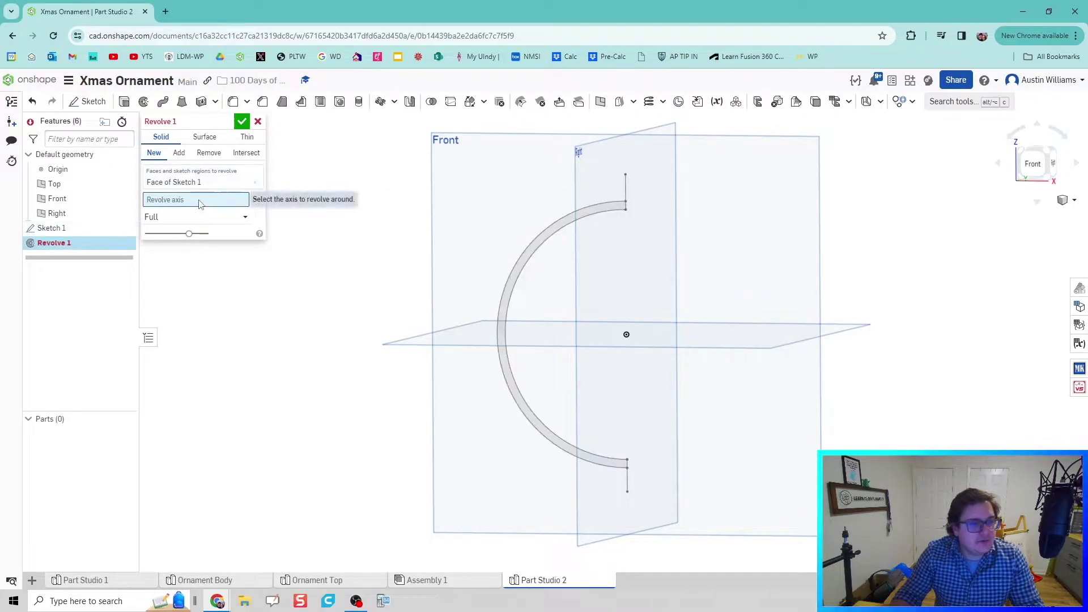
pyautogui.click(627, 186)
pyautogui.moveTo(438, 288); pyautogui.dragTo(438, 308, button='right')
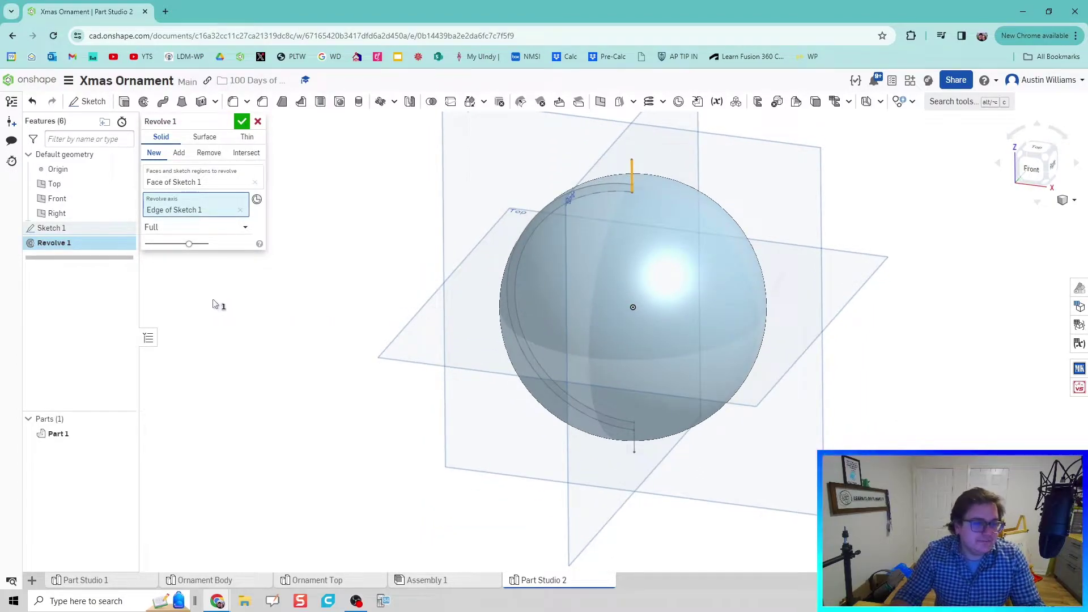
pyautogui.click(242, 121)
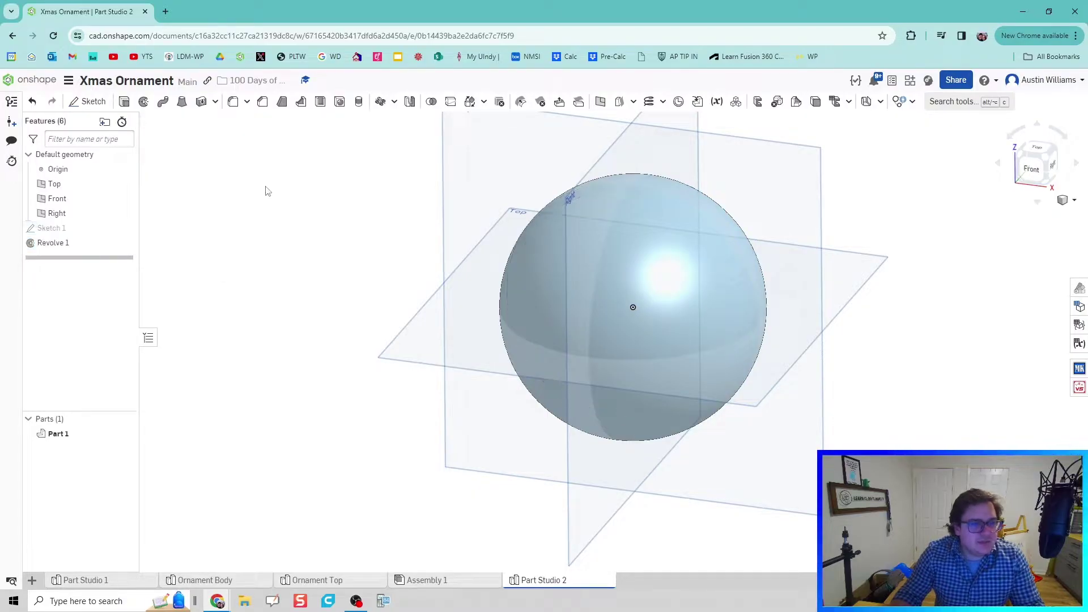
# Step: Hide the Top and Right planes around the sphere
pyautogui.moveTo(381, 357); pyautogui.dragTo(386, 345, button='right')
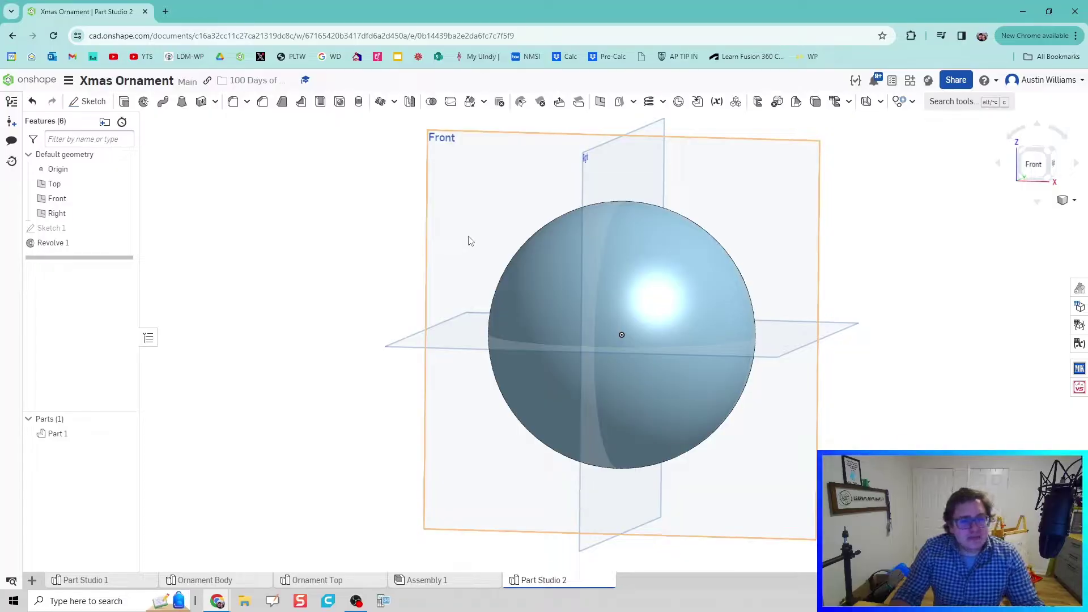
pyautogui.moveTo(469, 241); pyautogui.dragTo(457, 262, button='right')
pyautogui.click(412, 341)
pyautogui.rightClick(413, 342)
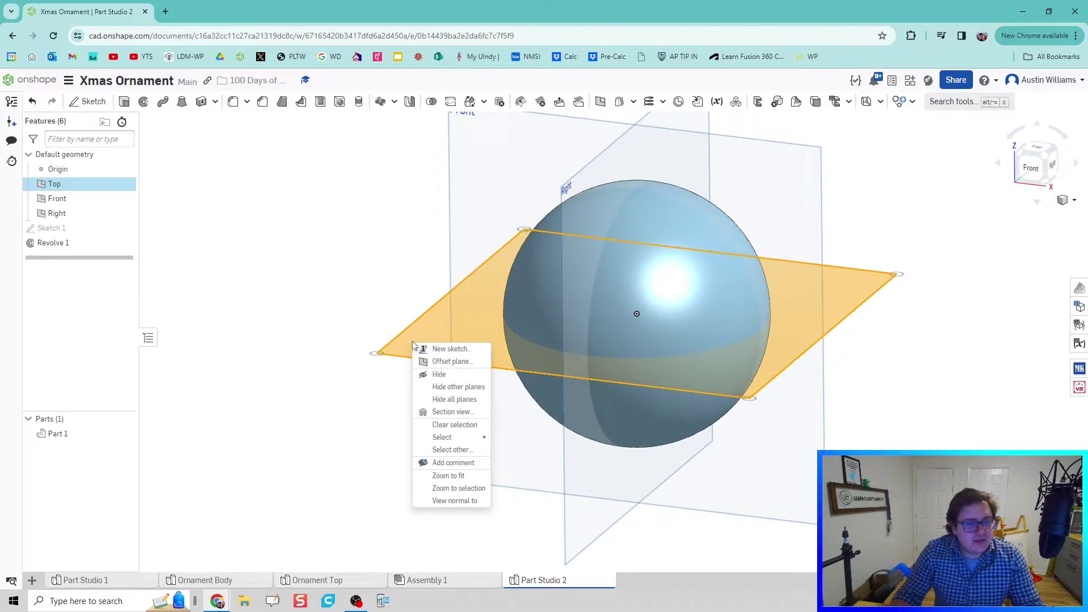
pyautogui.click(440, 375)
pyautogui.moveTo(452, 342); pyautogui.dragTo(522, 225, button='right')
pyautogui.click(519, 223)
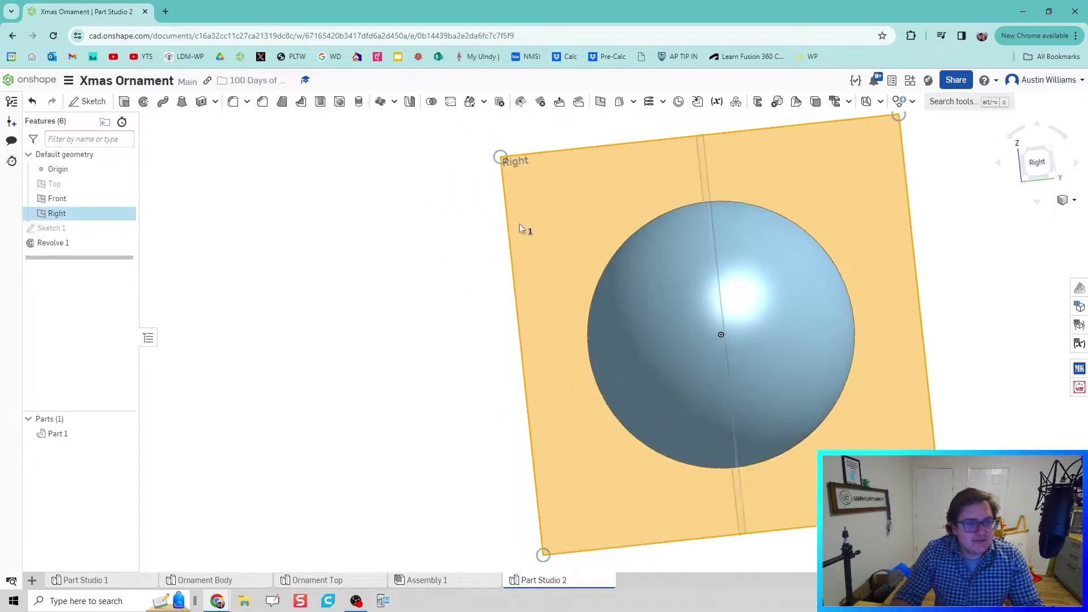
pyautogui.rightClick(526, 229)
pyautogui.click(553, 261)
# Step: Create a plane offset about 2.36 in from the Front plane, just in front of the sphere
pyautogui.moveTo(421, 274)
pyautogui.mouseDown(button='right')
pyautogui.moveTo(468, 280)
pyautogui.moveTo(412, 279)
pyautogui.mouseUp(button='right')
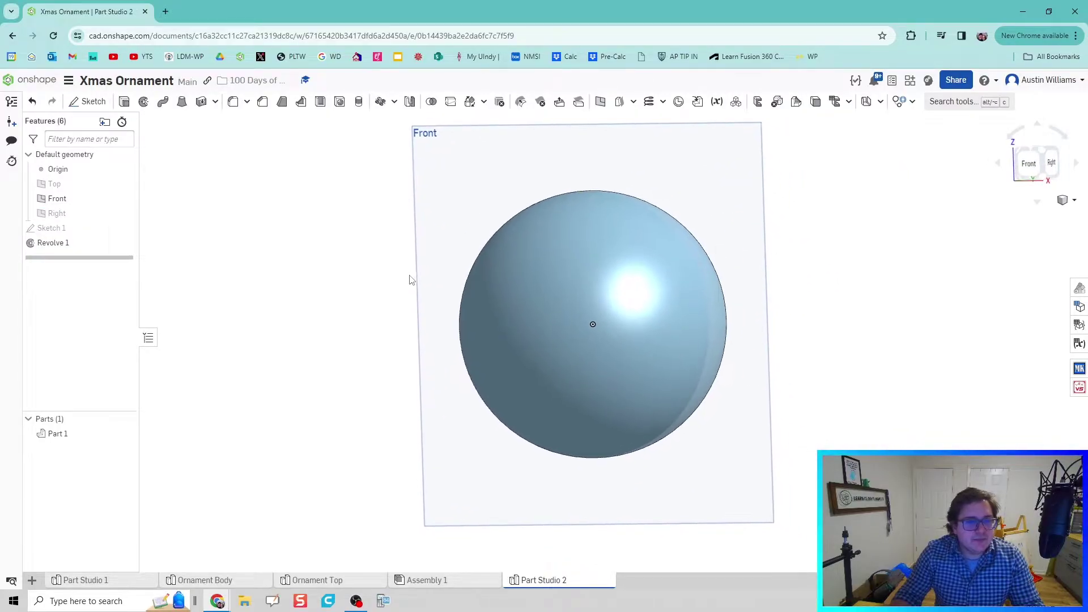
pyautogui.rightClick(476, 164)
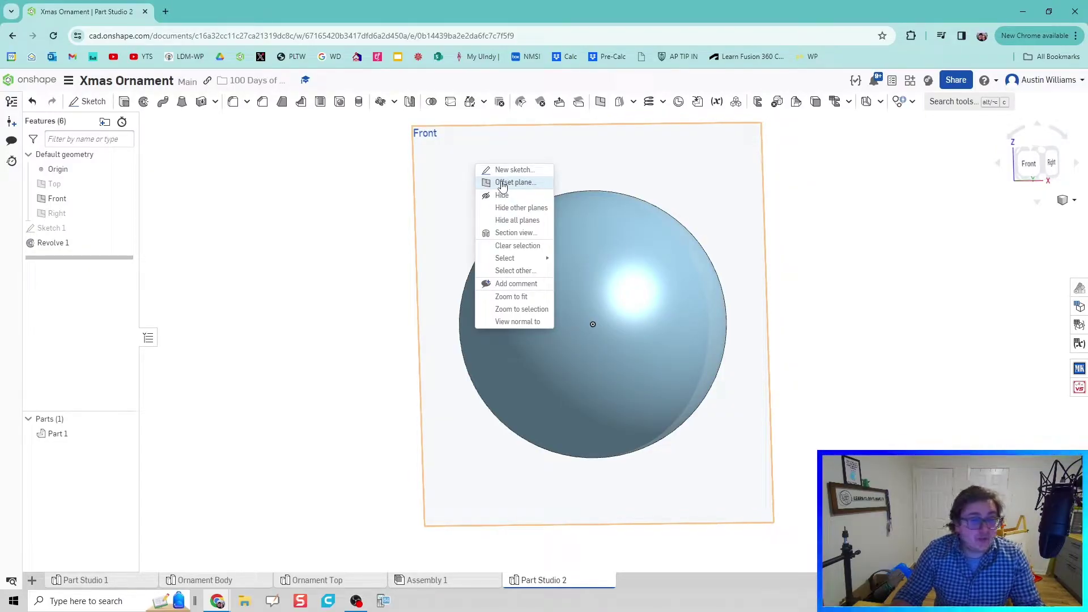
pyautogui.press('Escape')
pyautogui.moveTo(499, 315); pyautogui.dragTo(510, 323, button='right')
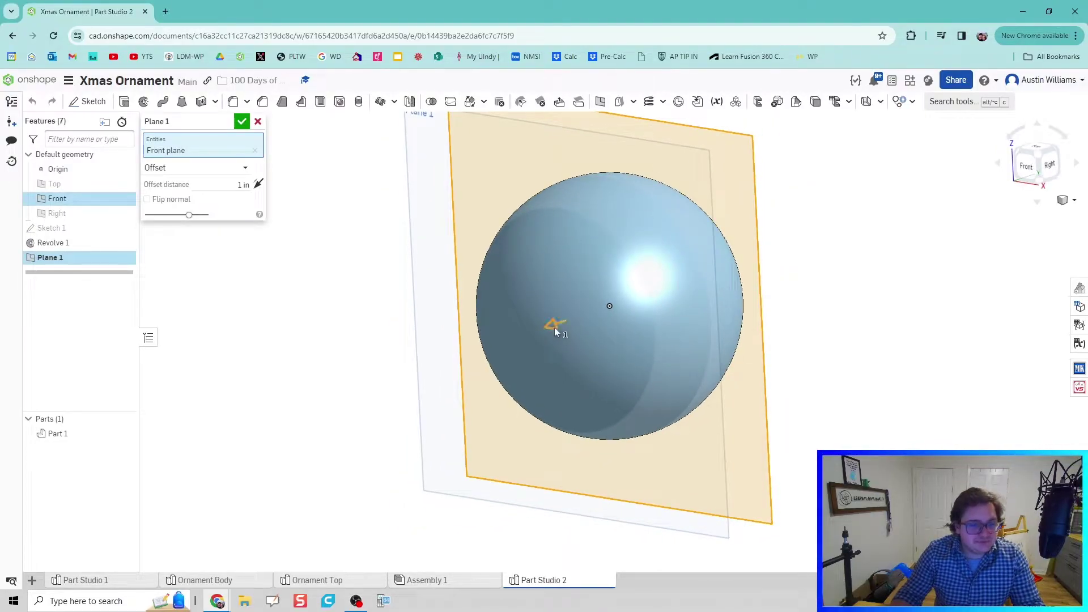
pyautogui.moveTo(533, 336); pyautogui.dragTo(496, 347)
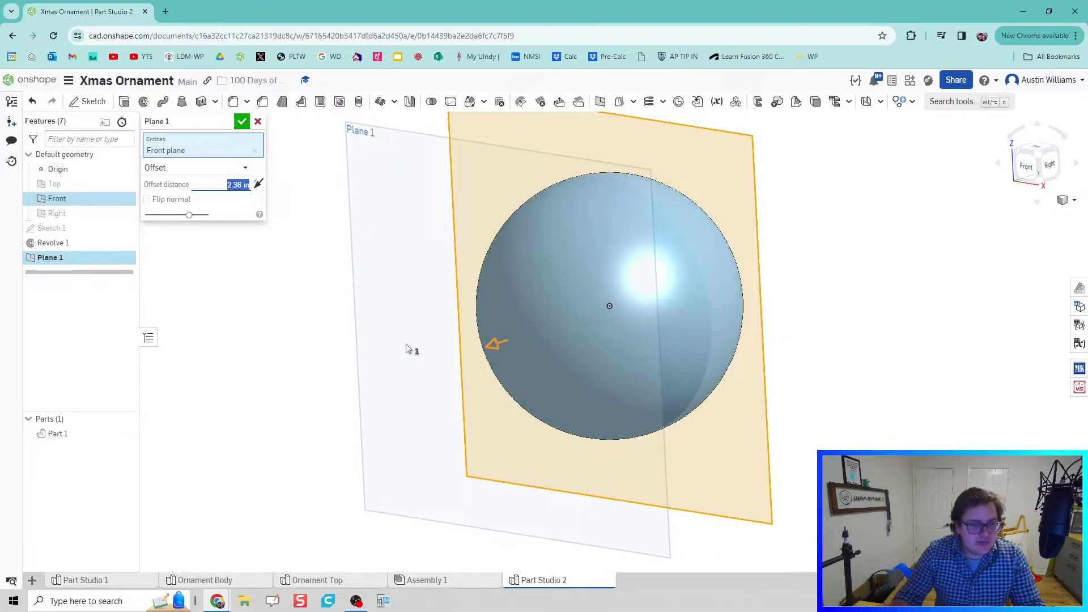
pyautogui.moveTo(321, 218); pyautogui.dragTo(362, 250, button='right')
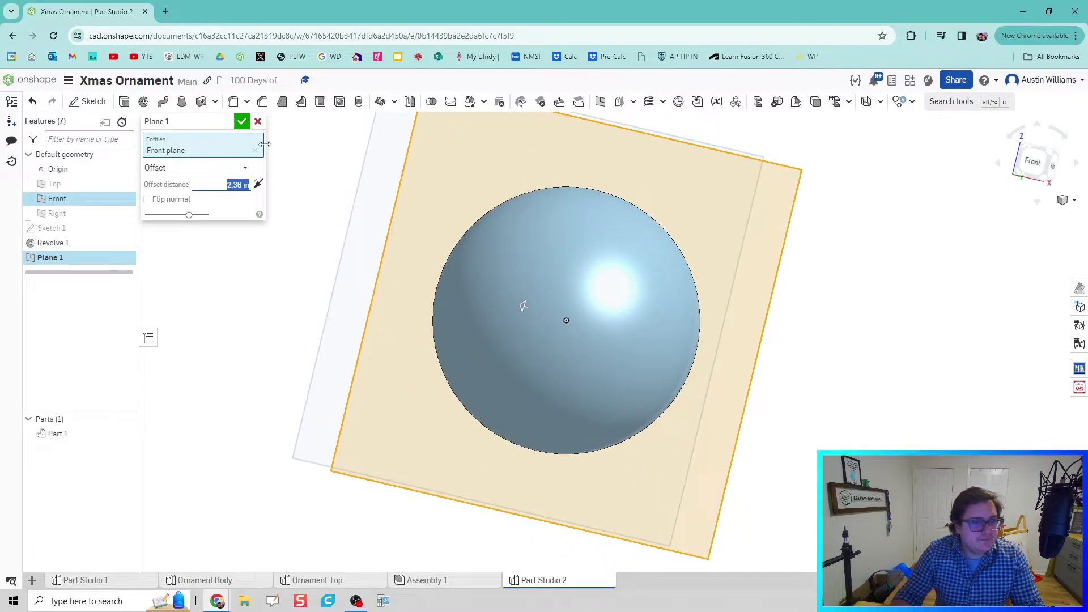
pyautogui.click(242, 122)
# Step: Start a sketch on the offset plane and draw an S-shaped spline through the origin, extending past the sphere's upper and lower edges
pyautogui.click(1030, 165)
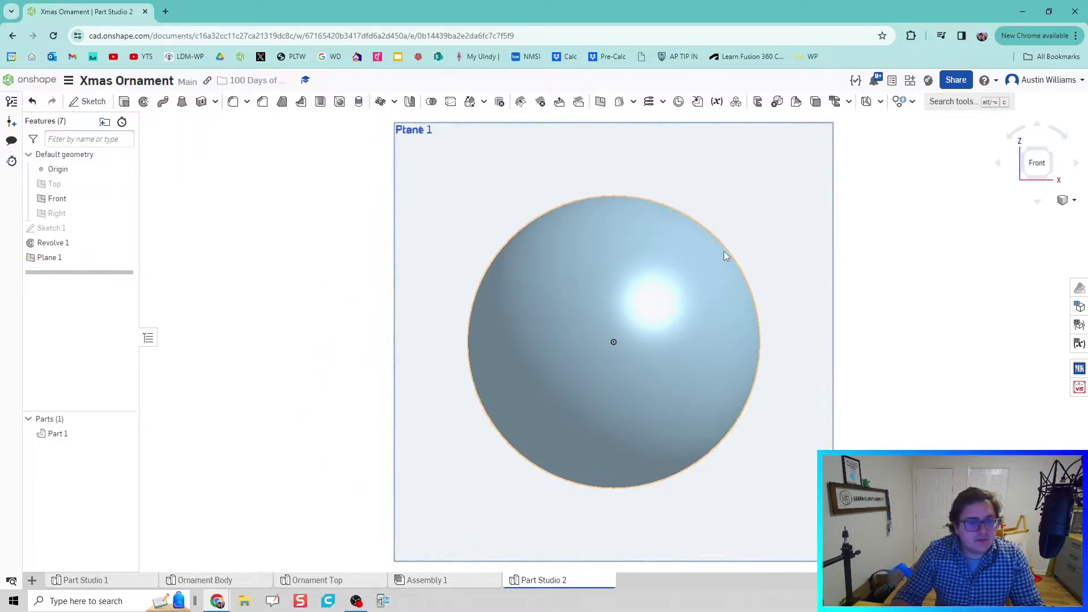
pyautogui.click(88, 101)
pyautogui.click(380, 165)
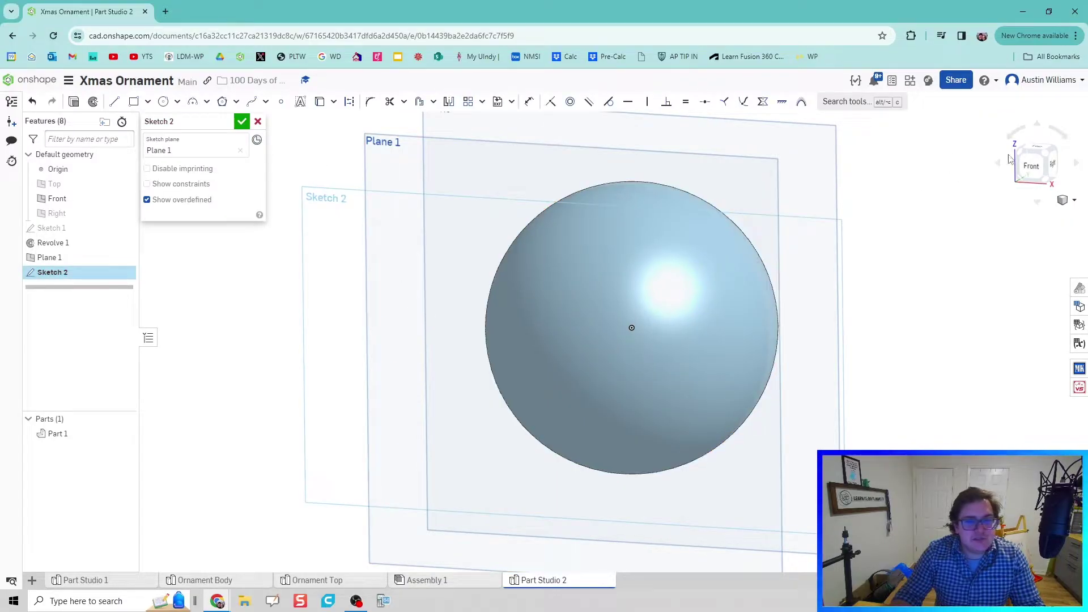
pyautogui.press('n')
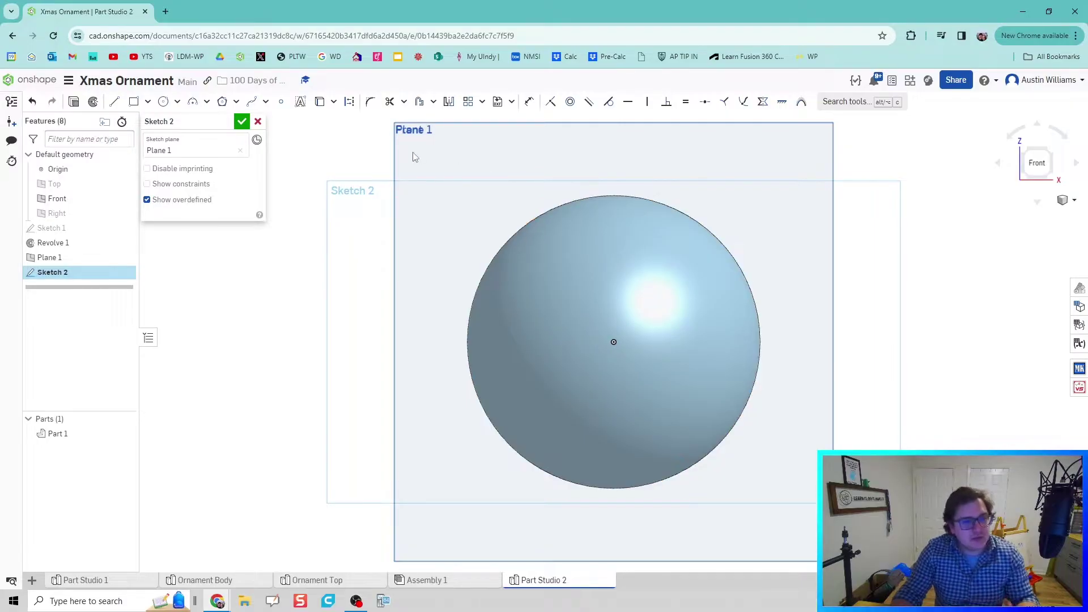
pyautogui.click(252, 101)
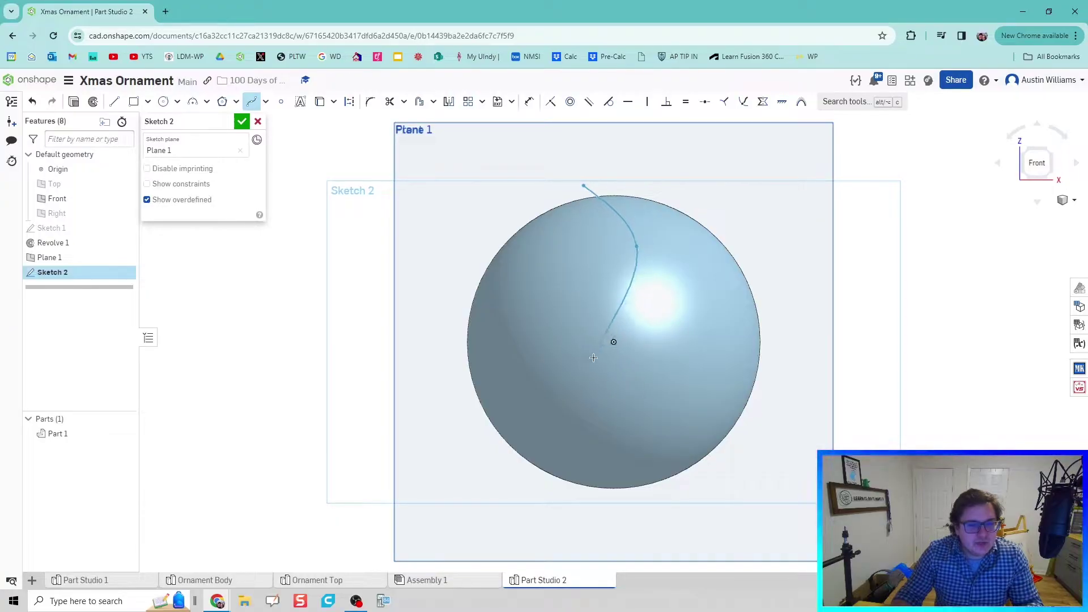
pyautogui.click(613, 341)
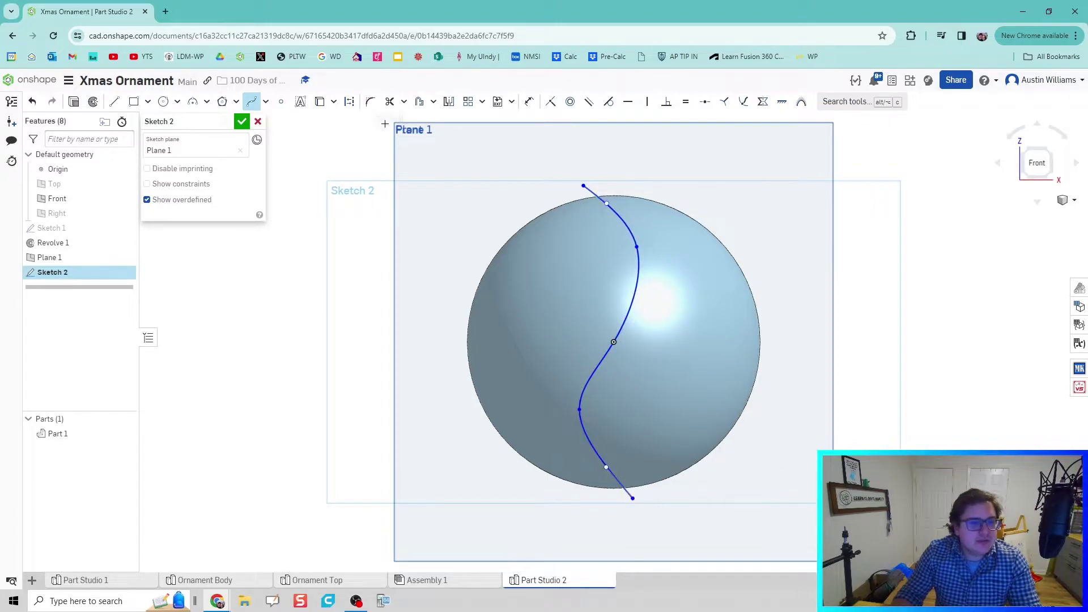
# Step: Offset the spline 0.125 in to its left side and join the two curves with short lines at both ends
pyautogui.click(419, 105)
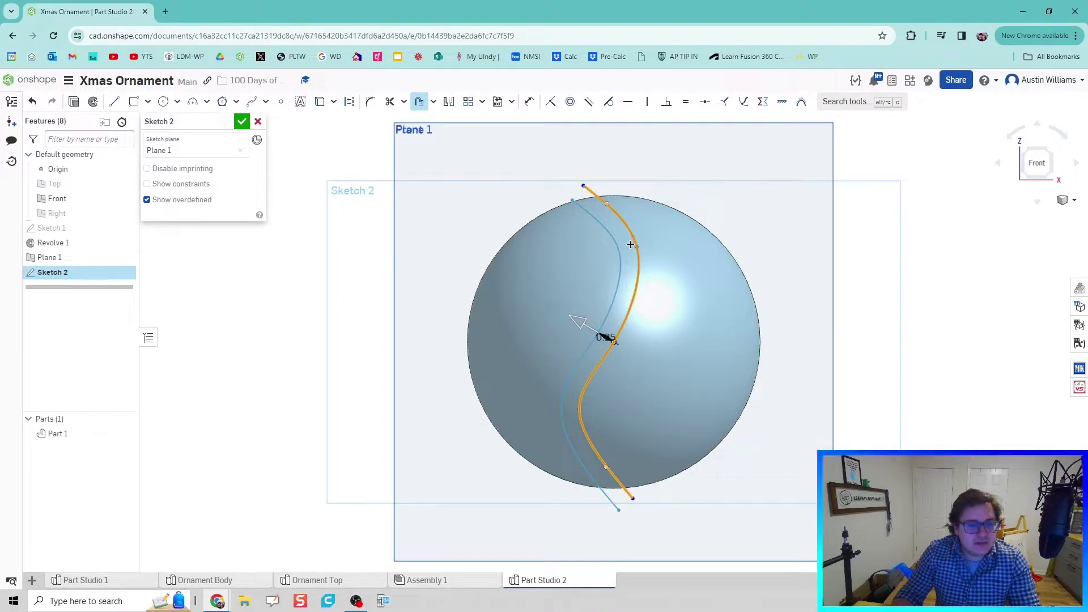
pyautogui.click(604, 337)
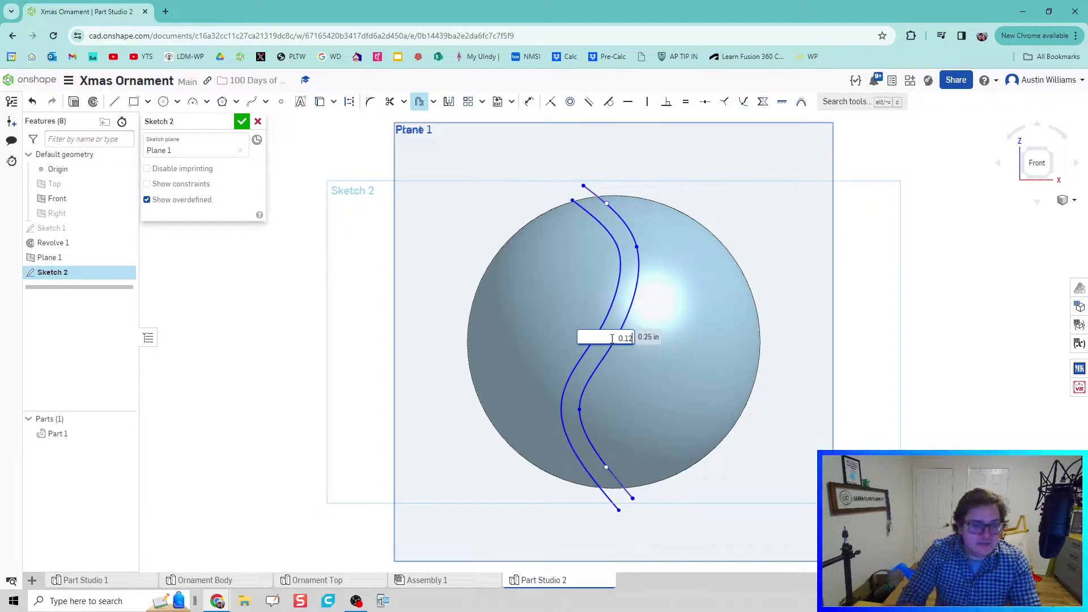
pyautogui.press('Return')
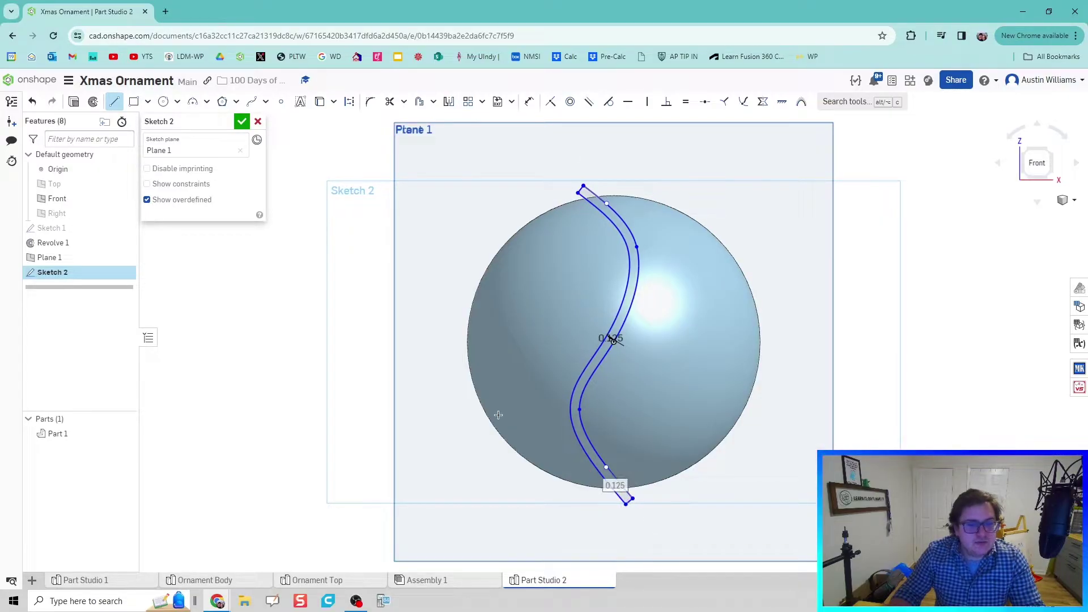
# Step: Check the closed ends of the curved strip against the sphere's outline and finish the sketch
pyautogui.scroll(2, 594, 280)
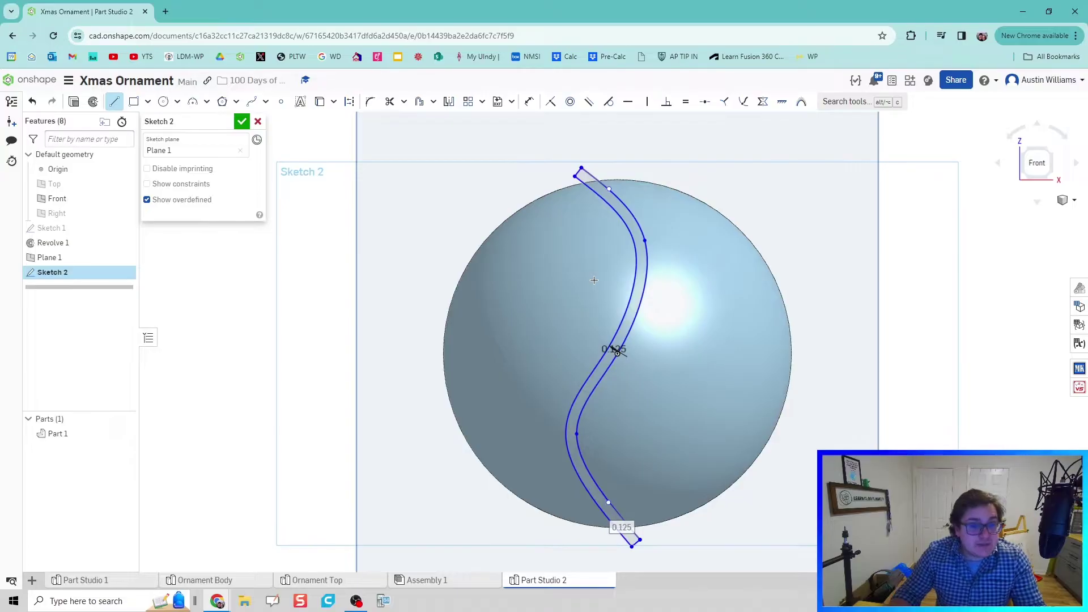
pyautogui.scroll(-1, 584, 264)
pyautogui.scroll(1, 585, 265)
pyautogui.scroll(-2, 584, 193)
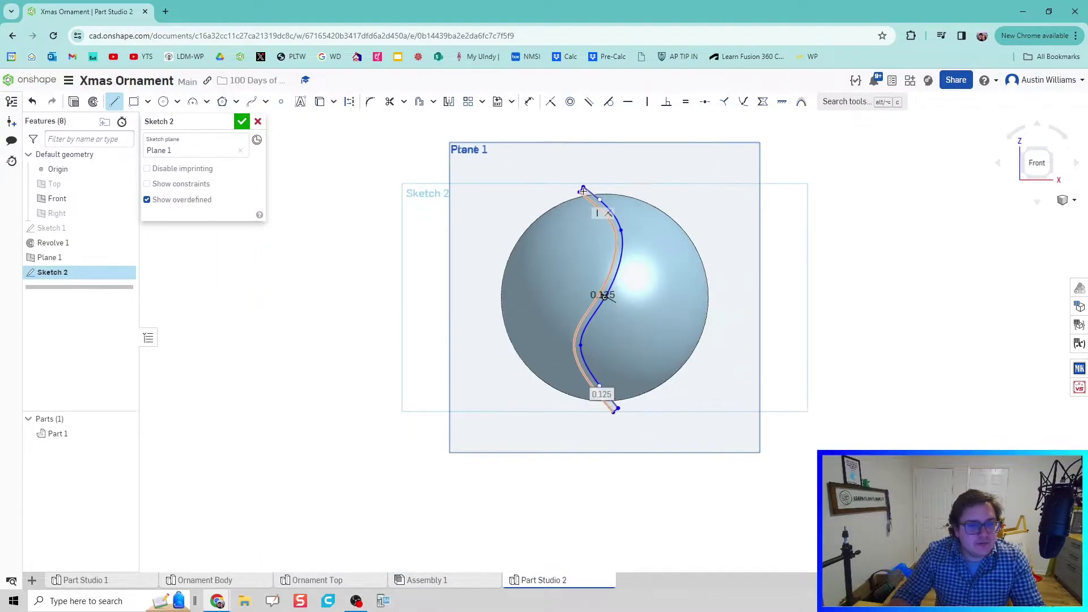
pyautogui.scroll(4, 585, 196)
pyautogui.scroll(2, 586, 195)
pyautogui.moveTo(586, 196)
pyautogui.mouseDown(button='right')
pyautogui.moveTo(499, 249)
pyautogui.moveTo(465, 255)
pyautogui.moveTo(482, 260)
pyautogui.mouseUp(button='right')
pyautogui.scroll(-3, 483, 260)
pyautogui.scroll(1, 486, 190)
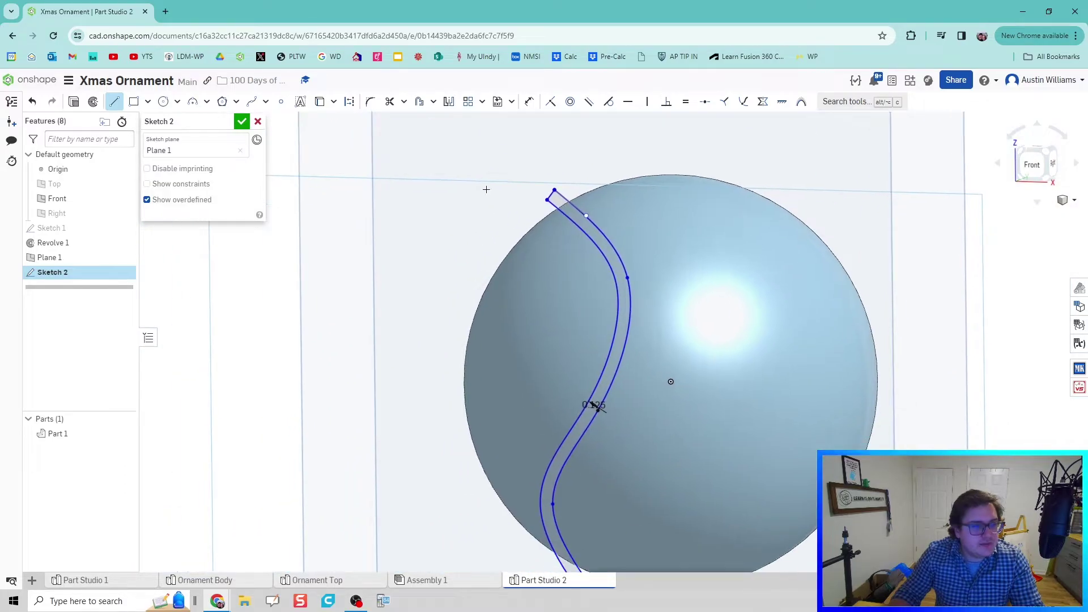
pyautogui.click(242, 122)
# Step: Hide the offset plane and the Front plane so only the sphere and the strip sketch are displayed
pyautogui.scroll(1, 564, 175)
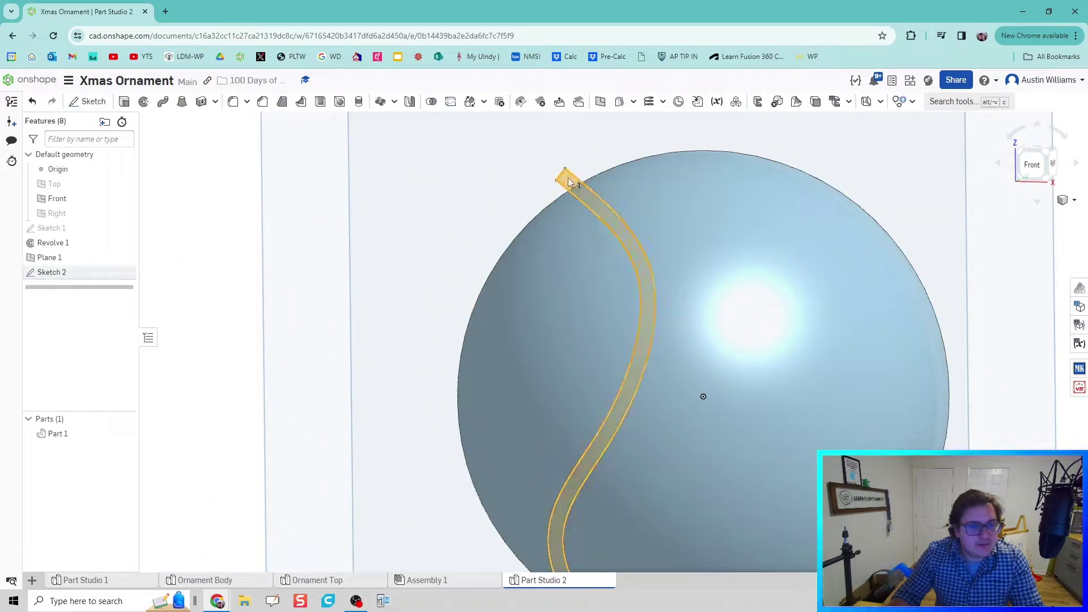
pyautogui.scroll(-3, 491, 321)
pyautogui.press('n')
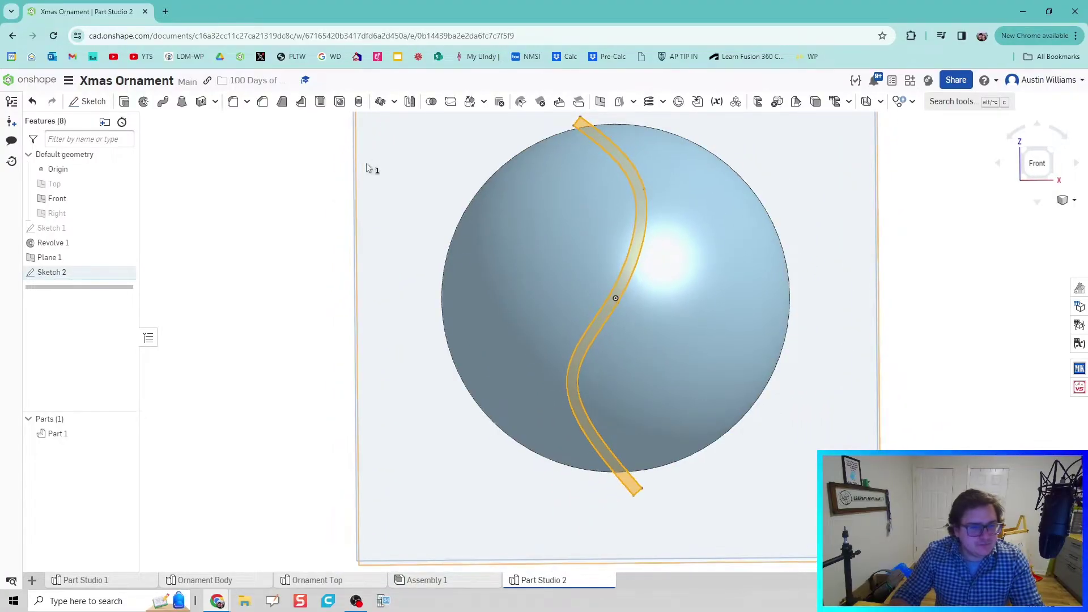
pyautogui.click(311, 253)
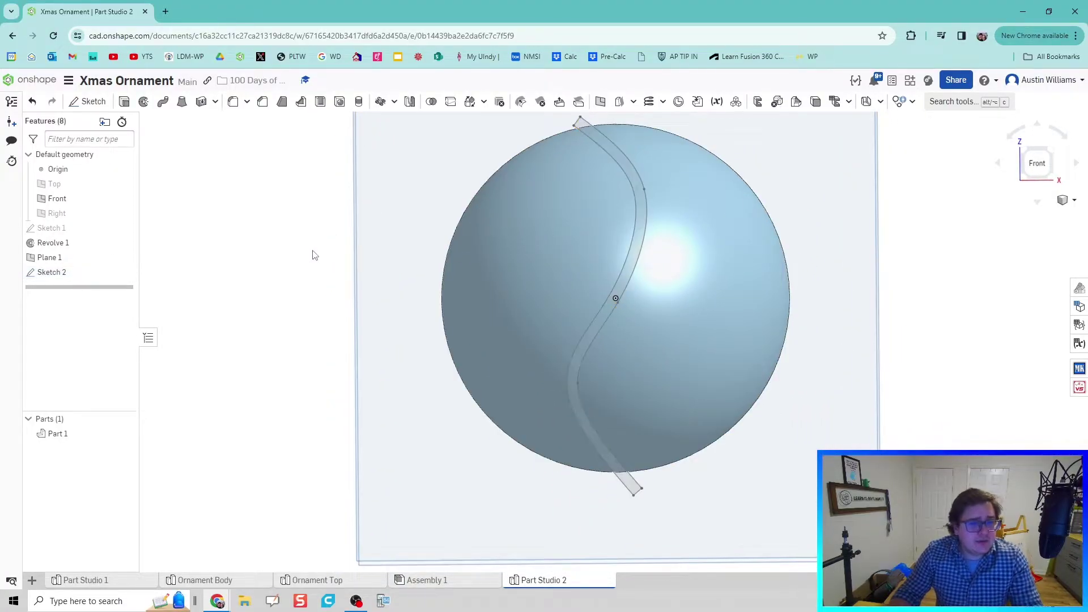
pyautogui.scroll(5, 306, 256)
pyautogui.scroll(-5, 306, 261)
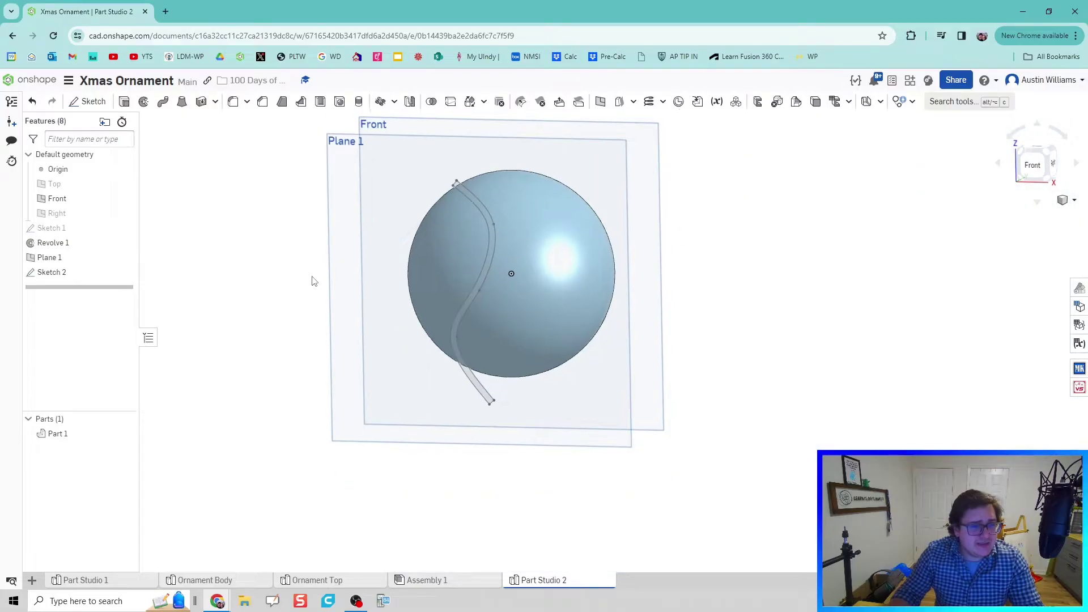
pyautogui.rightClick(370, 230)
pyautogui.click(410, 287)
pyautogui.rightClick(382, 198)
pyautogui.click(400, 236)
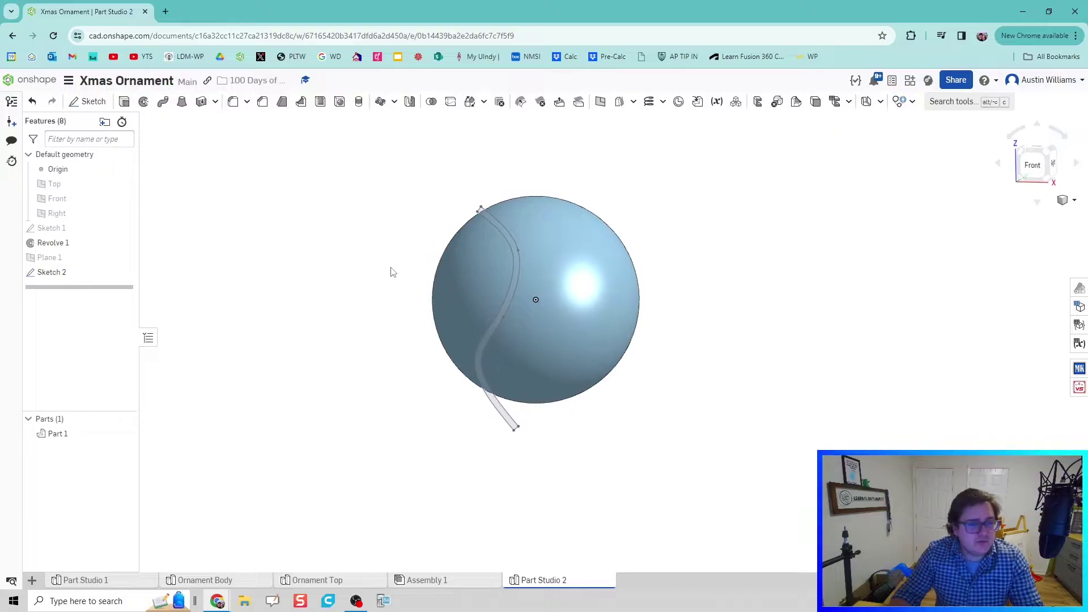
# Step: Extrude the S-shaped strip 5.88 in through the whole sphere as an Intersect with the sphere body
pyautogui.click(124, 102)
pyautogui.moveTo(409, 289); pyautogui.dragTo(459, 265, button='right')
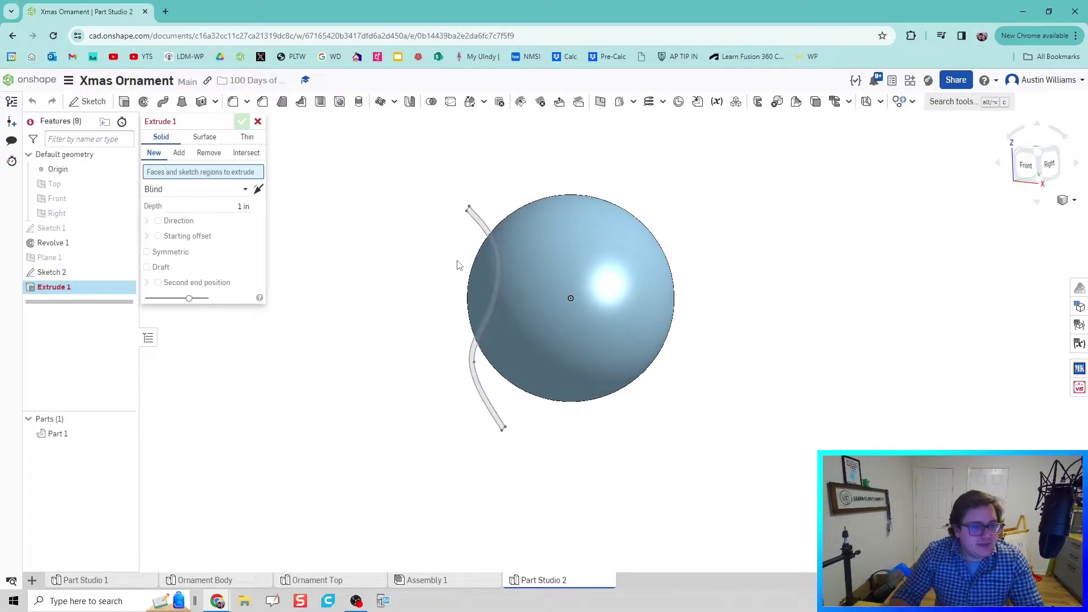
pyautogui.click(485, 231)
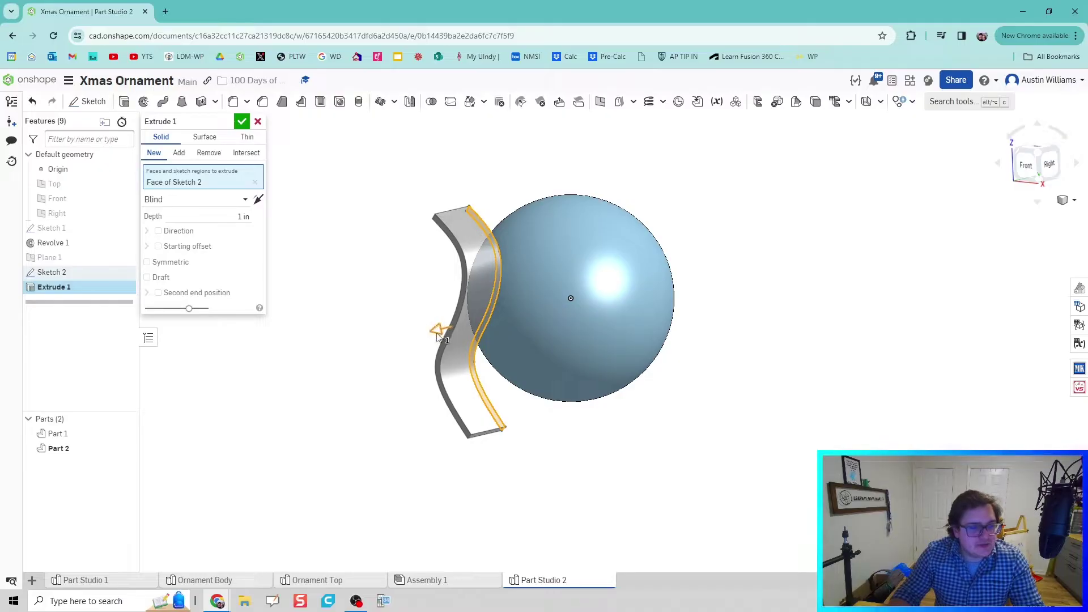
pyautogui.moveTo(441, 334); pyautogui.dragTo(680, 313)
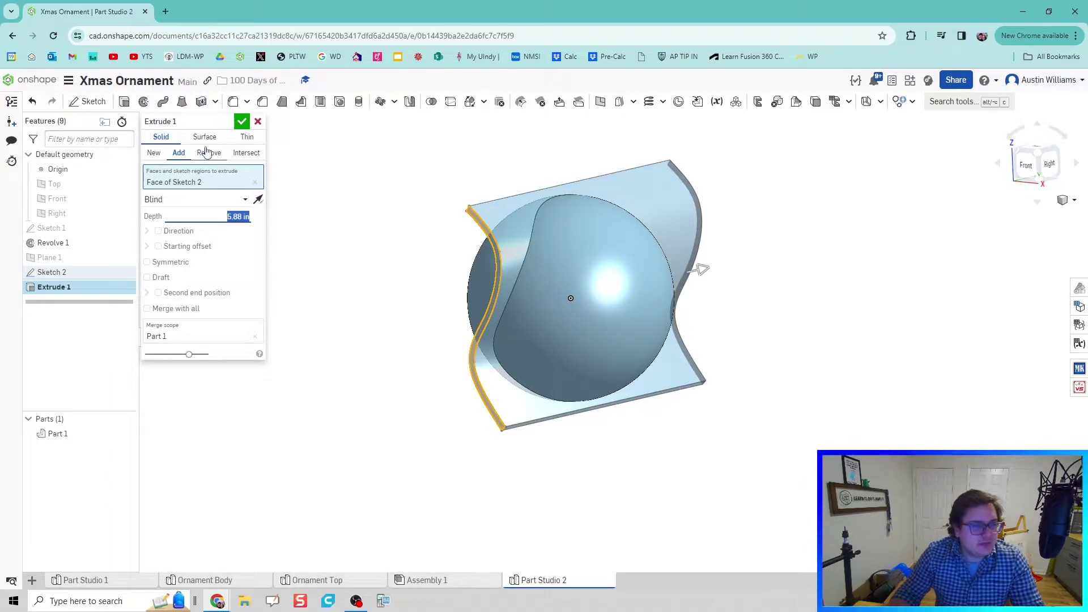
pyautogui.click(246, 154)
pyautogui.moveTo(390, 279); pyautogui.dragTo(440, 271, button='right')
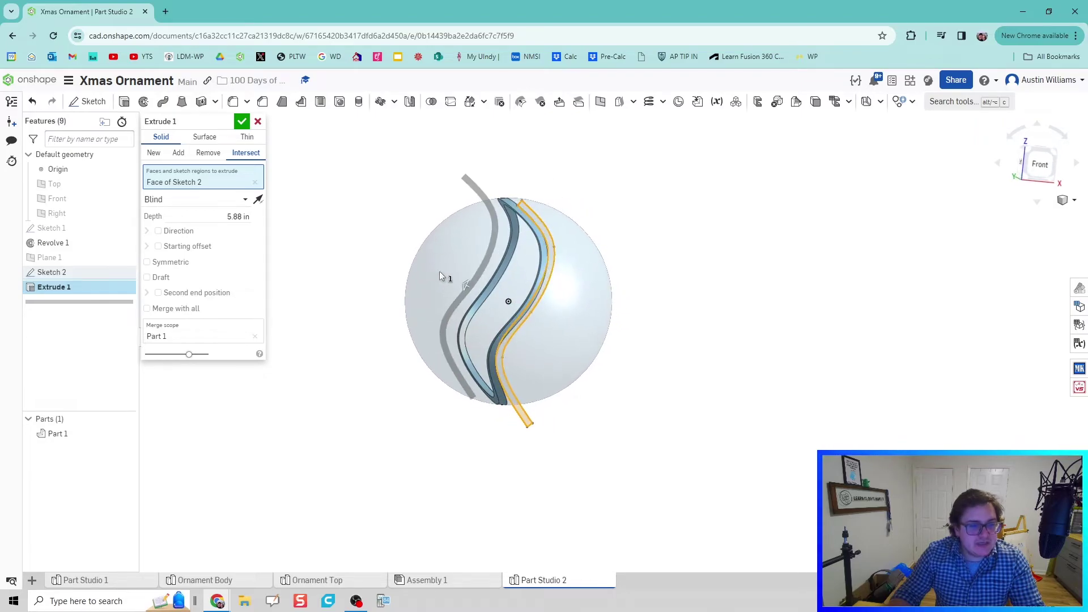
pyautogui.click(241, 123)
# Step: Start an equal-distance chamfer on two long edges of the curved band and set its distance to 0.05 in
pyautogui.moveTo(508, 301); pyautogui.dragTo(486, 311, button='right')
pyautogui.scroll(5, 564, 294)
pyautogui.scroll(2, 544, 299)
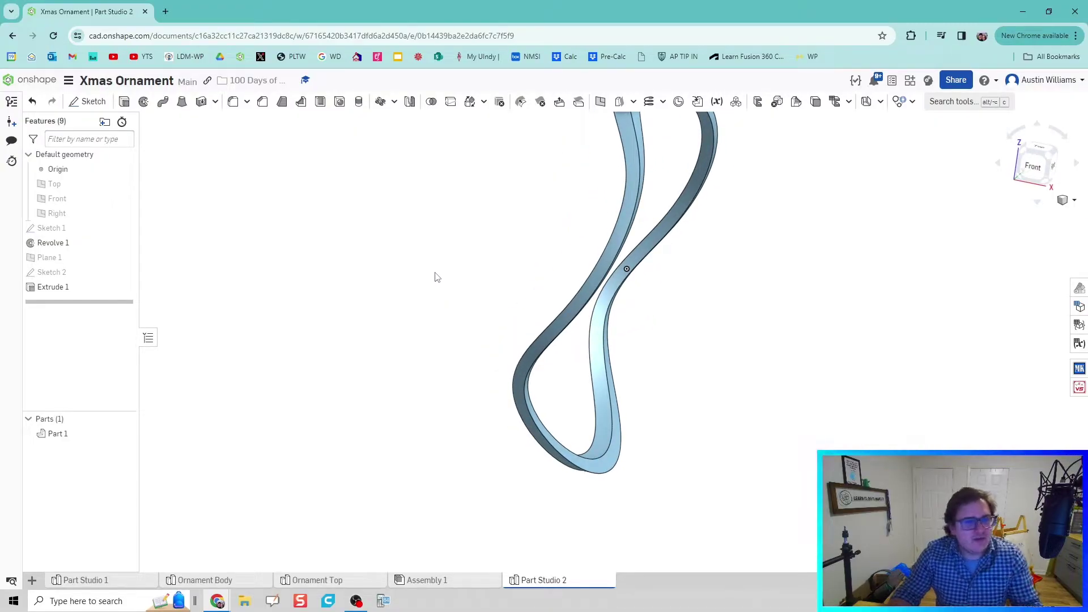
pyautogui.moveTo(438, 277); pyautogui.dragTo(435, 321, button='middle')
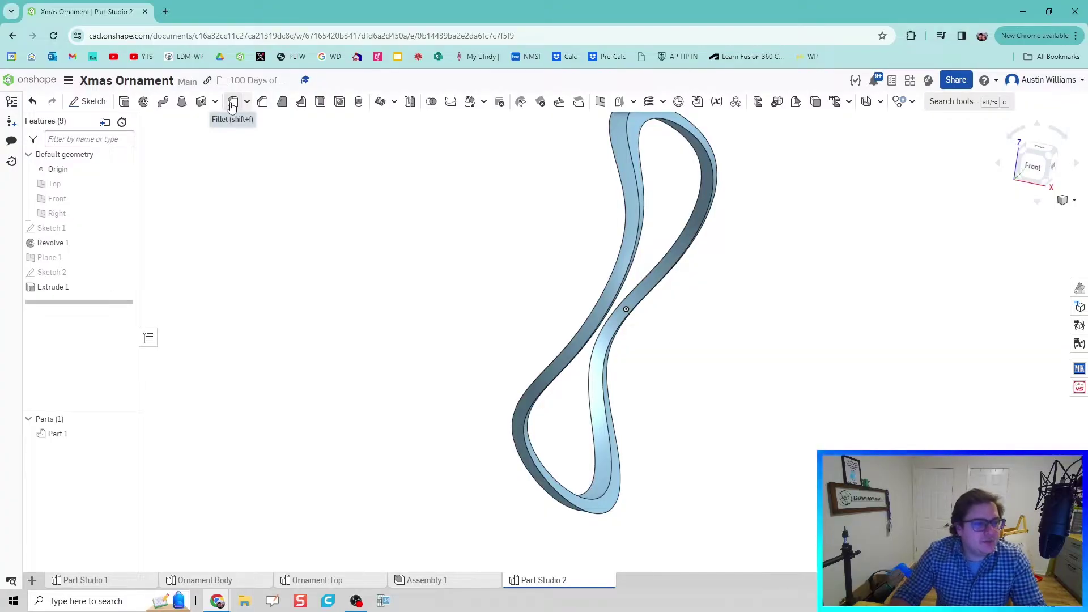
pyautogui.click(262, 107)
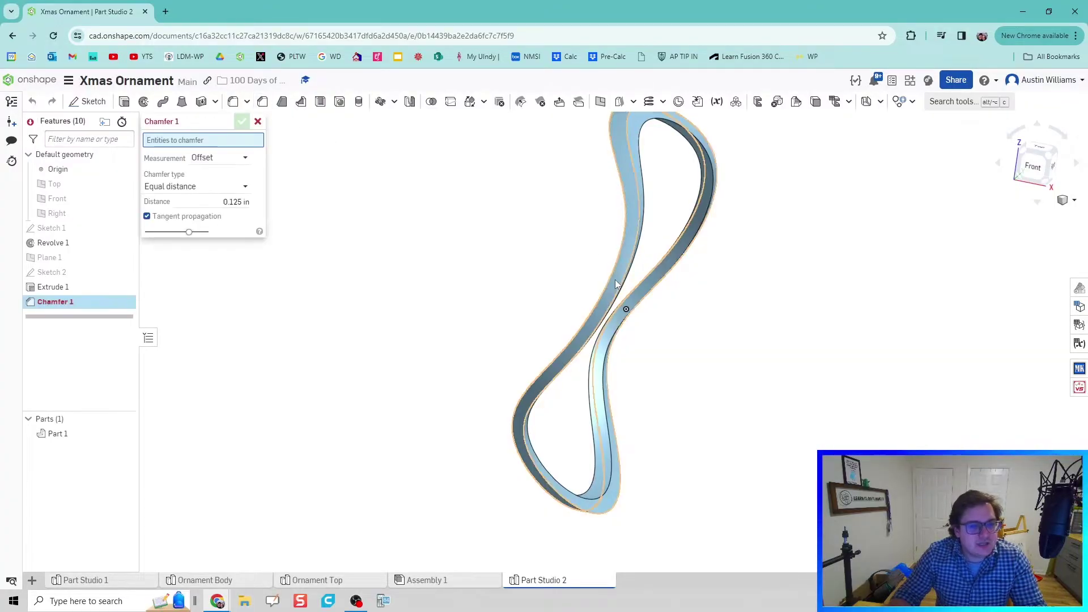
pyautogui.click(621, 292)
pyautogui.click(621, 291)
pyautogui.moveTo(622, 291); pyautogui.dragTo(527, 250, button='right')
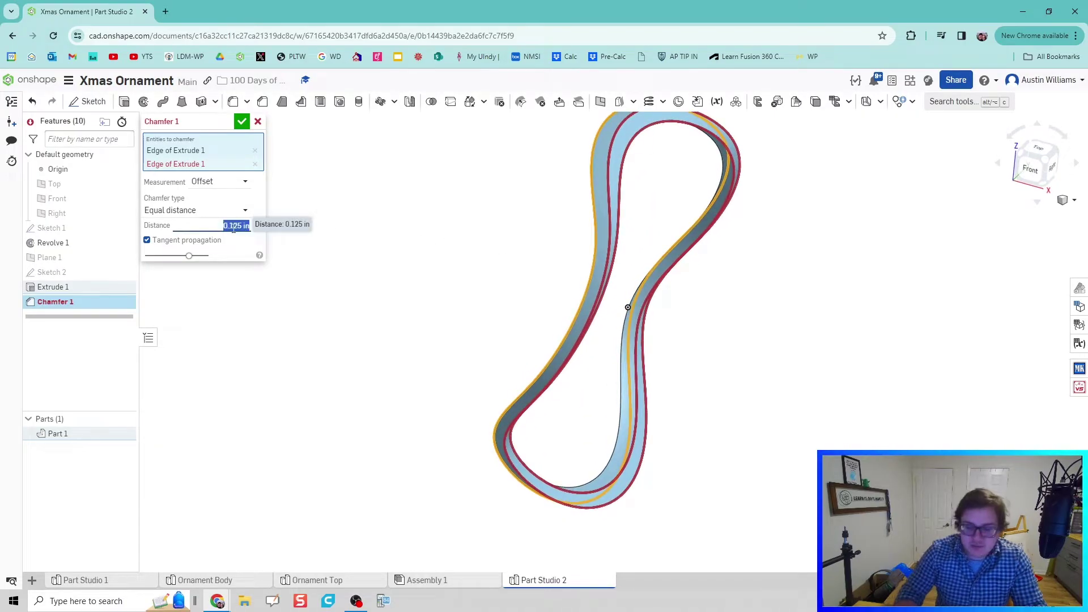
pyautogui.press('Return')
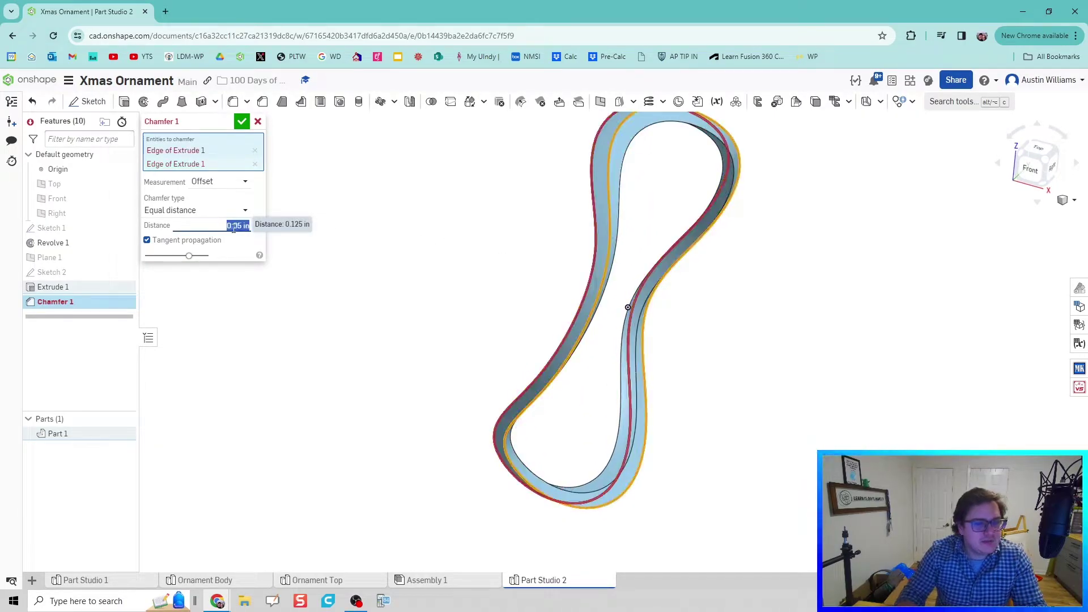
# Step: Remove both selected edges from the chamfer so its selection is empty
pyautogui.moveTo(376, 236); pyautogui.dragTo(300, 208, button='right')
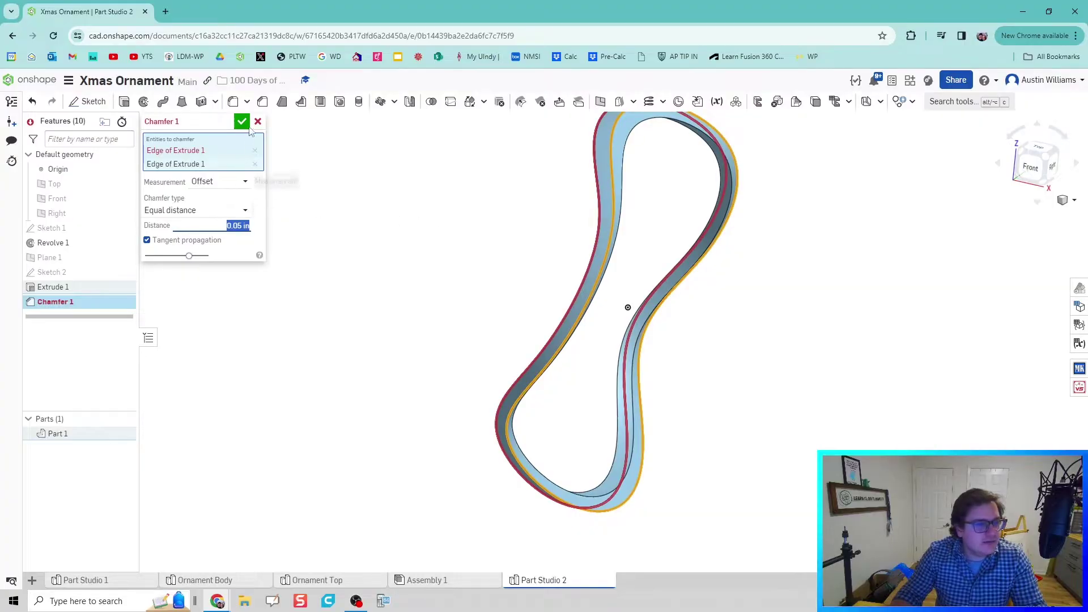
pyautogui.click(255, 151)
pyautogui.moveTo(464, 192); pyautogui.dragTo(274, 177, button='right')
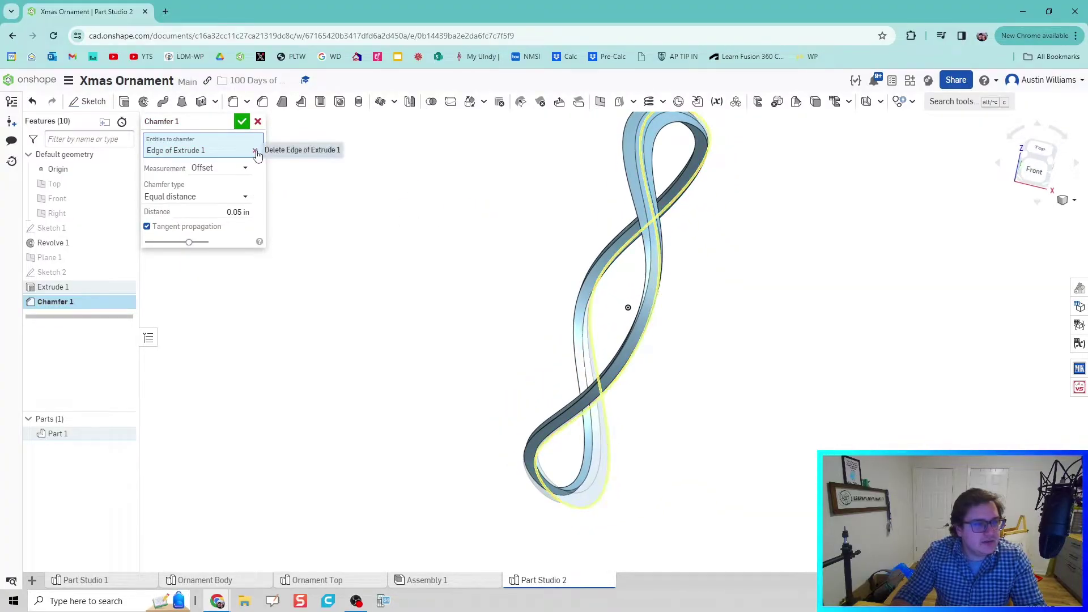
pyautogui.click(255, 150)
pyautogui.moveTo(539, 260); pyautogui.dragTo(332, 164, button='right')
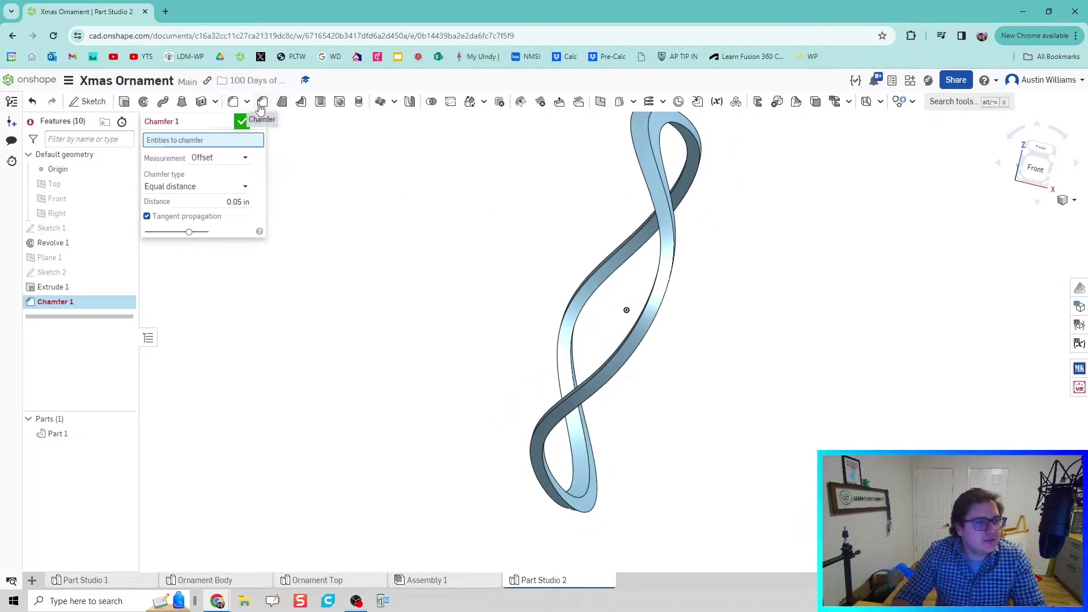
# Step: Chamfer a single long edge of the curved band with an equal distance of 0.125 in
pyautogui.click(650, 305)
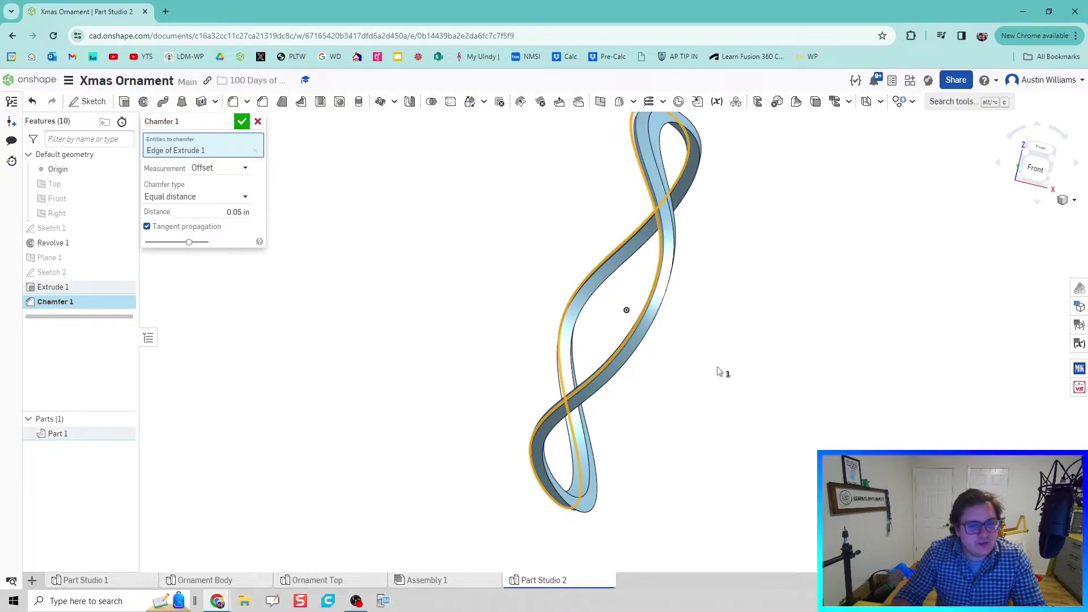
pyautogui.moveTo(719, 372); pyautogui.dragTo(711, 369, button='right')
pyautogui.scroll(8, 644, 335)
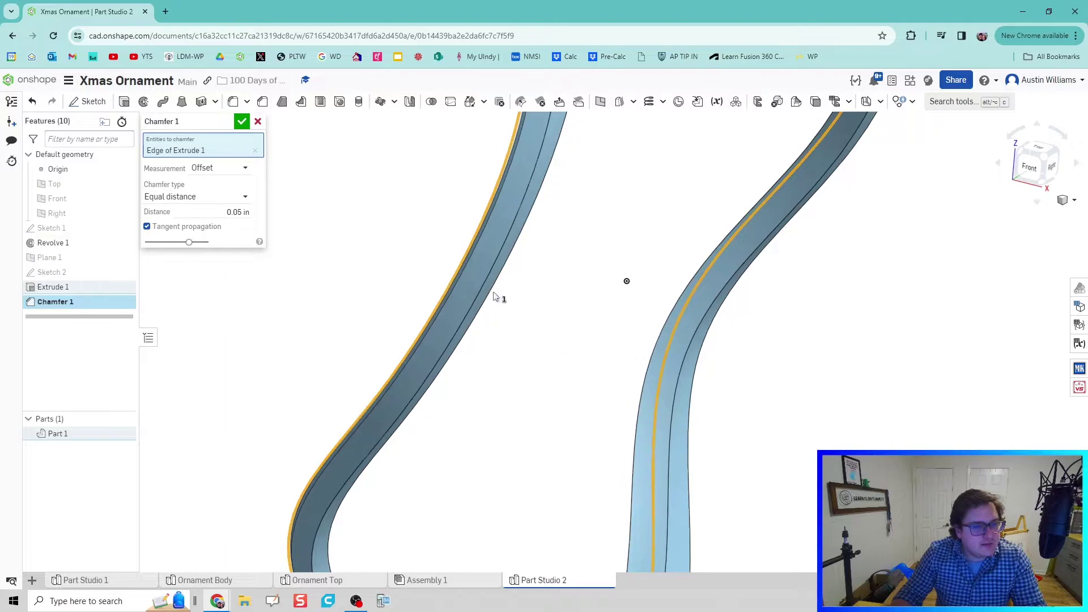
pyautogui.click(482, 284)
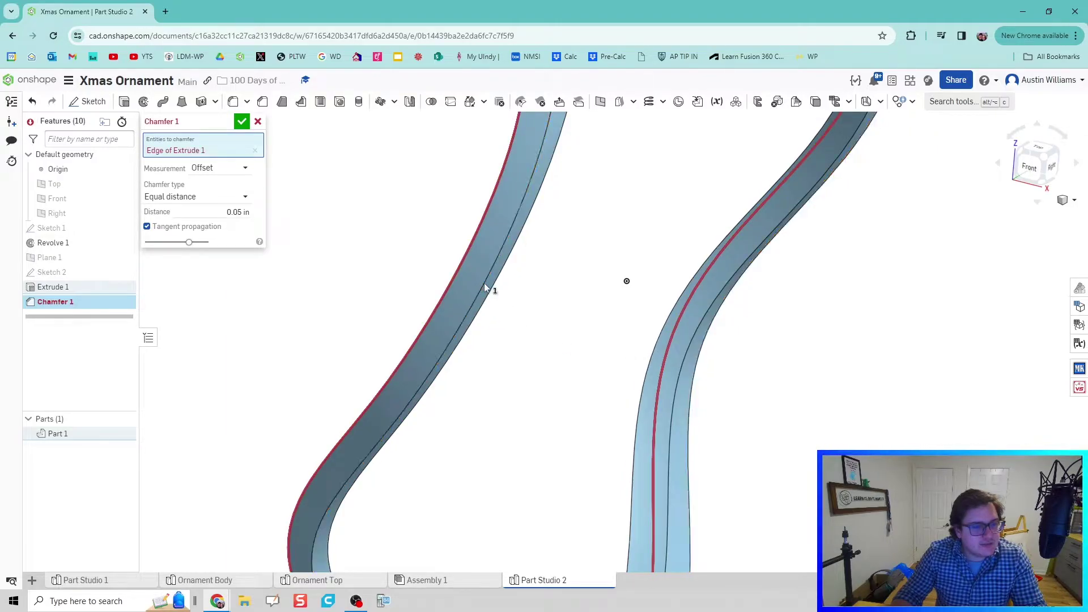
pyautogui.moveTo(489, 290); pyautogui.dragTo(632, 348, button='right')
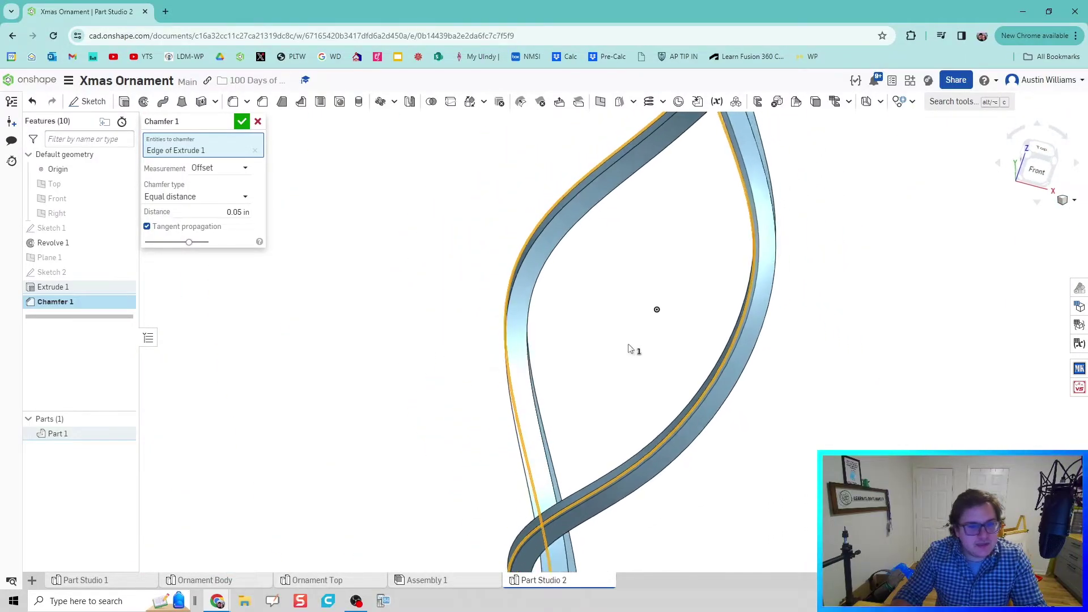
pyautogui.click(233, 212)
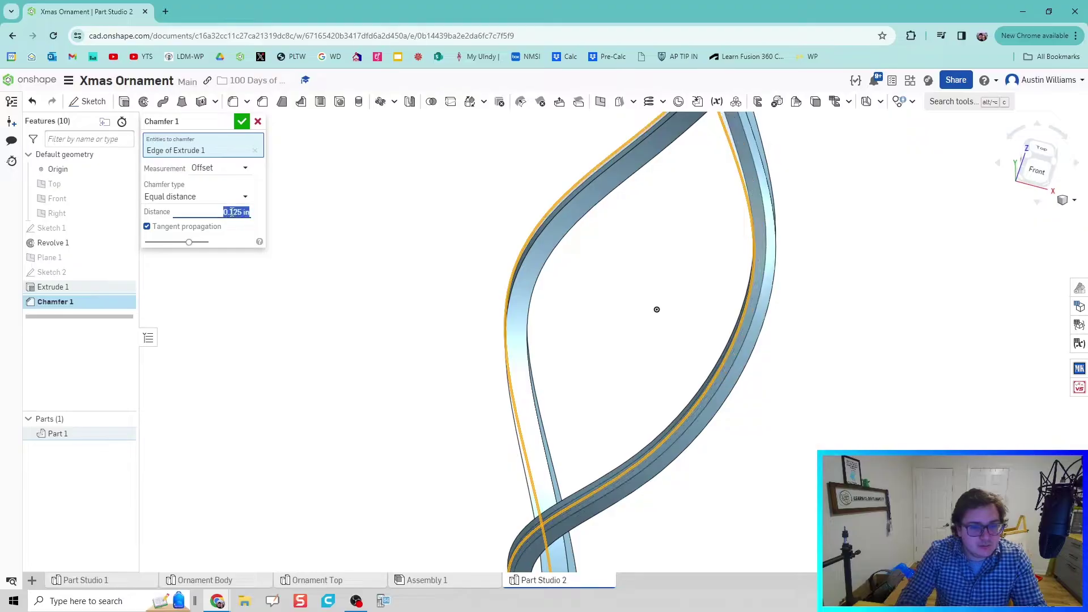
pyautogui.click(248, 122)
# Step: Start a circular part pattern of the curved band, showing the revolve profile sketch and using its vertical line as the axis
pyautogui.moveTo(257, 141); pyautogui.dragTo(496, 280, button='right')
pyautogui.click(1040, 171)
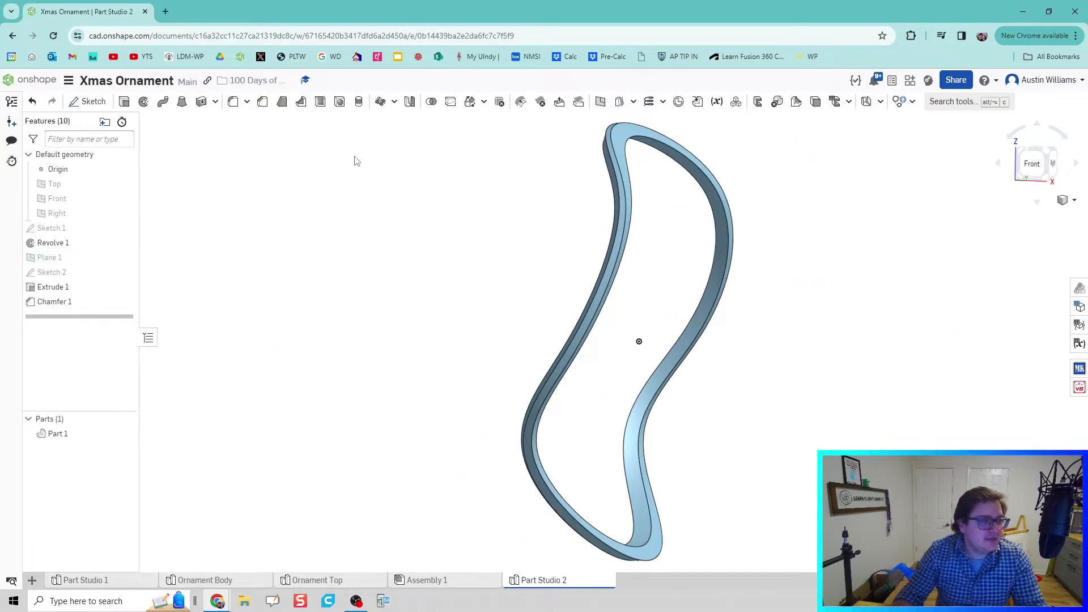
pyautogui.click(380, 103)
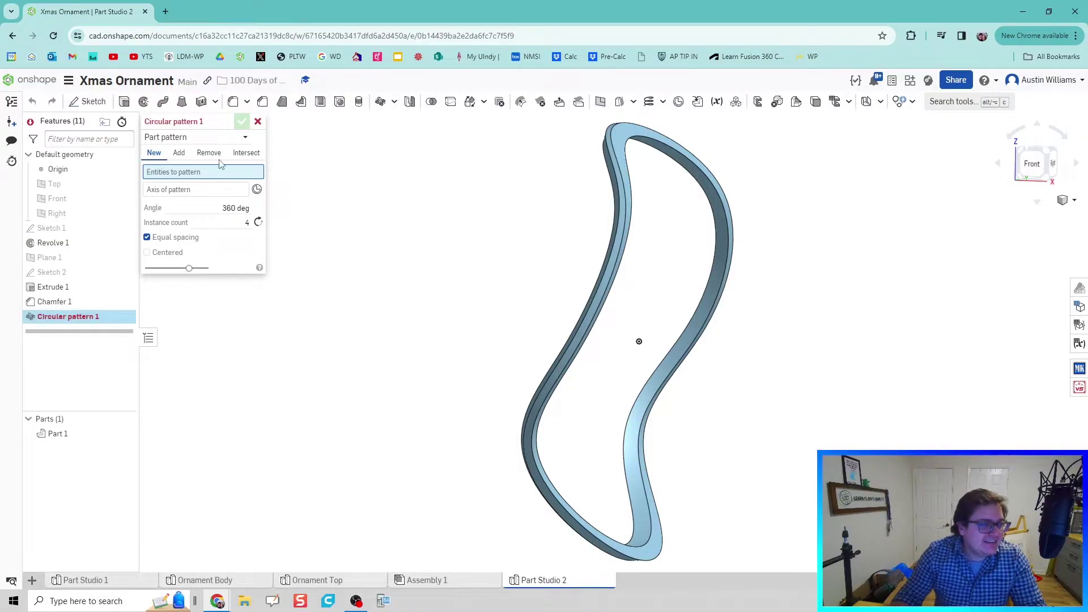
pyautogui.click(624, 208)
pyautogui.click(174, 203)
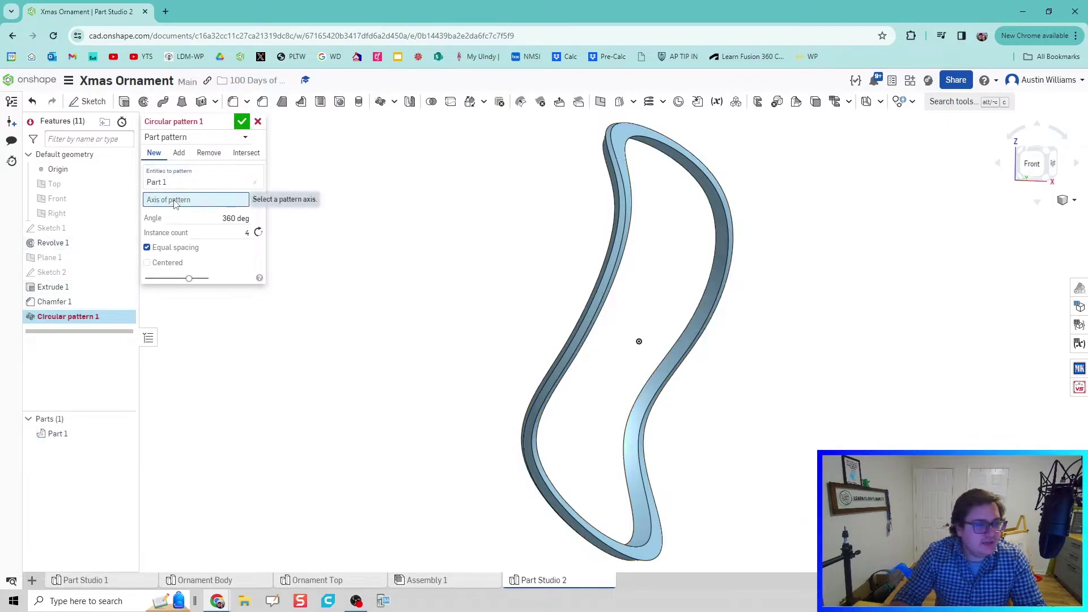
pyautogui.moveTo(679, 261); pyautogui.dragTo(612, 266, button='right')
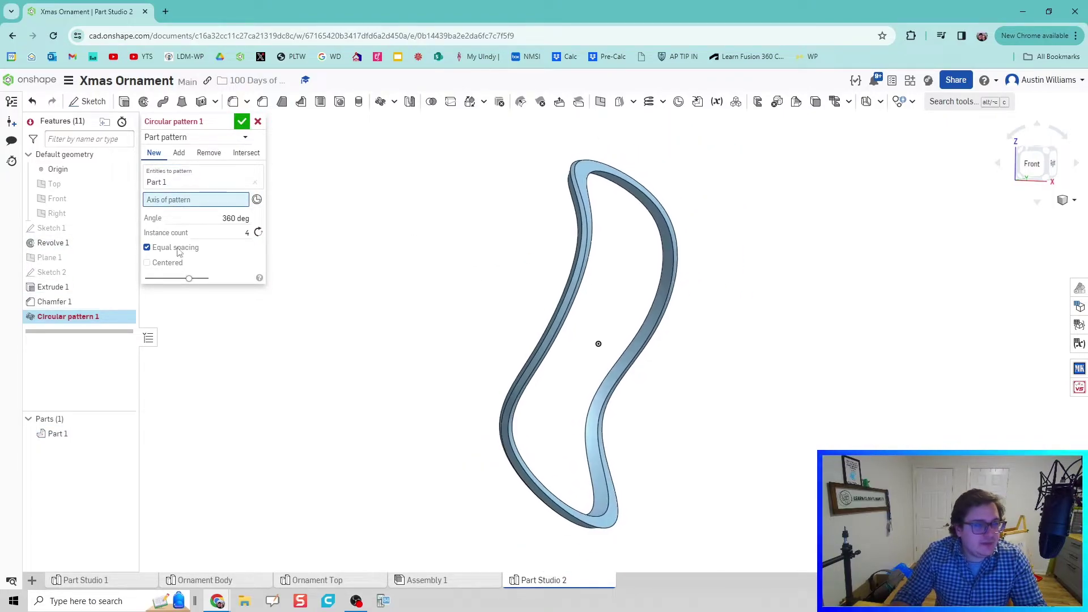
pyautogui.click(124, 227)
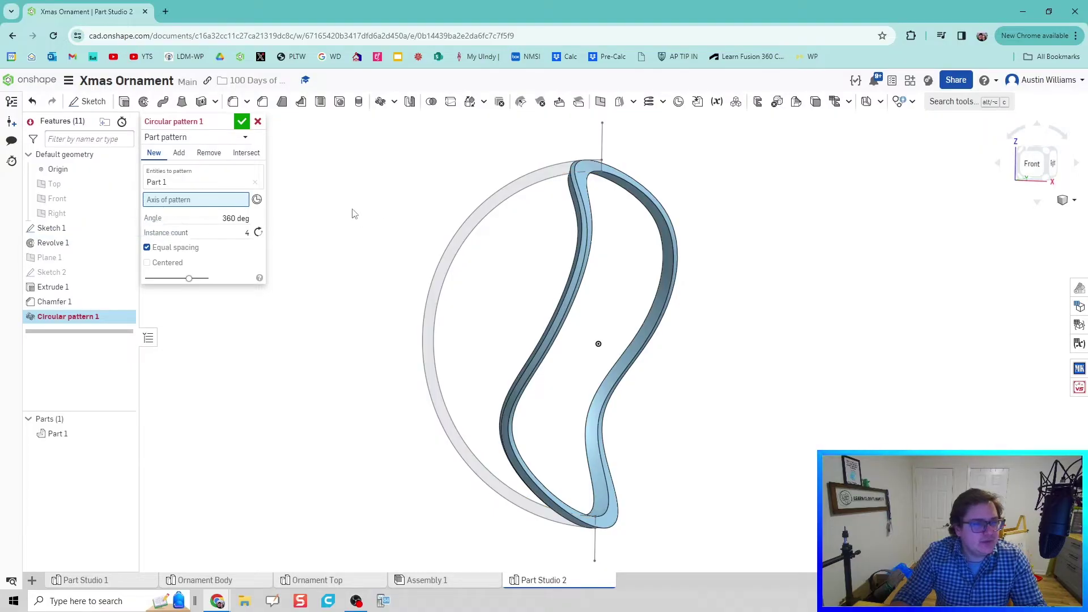
pyautogui.click(602, 142)
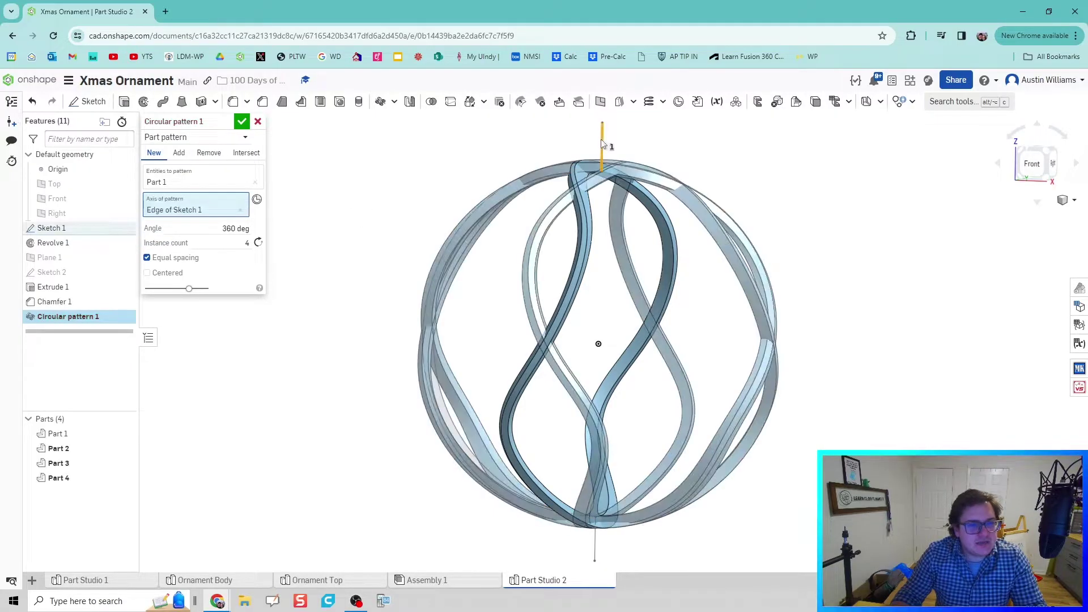
# Step: Set the circular pattern to 12 equally spaced instances over 360 degrees and accept it
pyautogui.moveTo(413, 206)
pyautogui.mouseDown(button='right')
pyautogui.moveTo(408, 235)
pyautogui.moveTo(406, 213)
pyautogui.mouseUp(button='right')
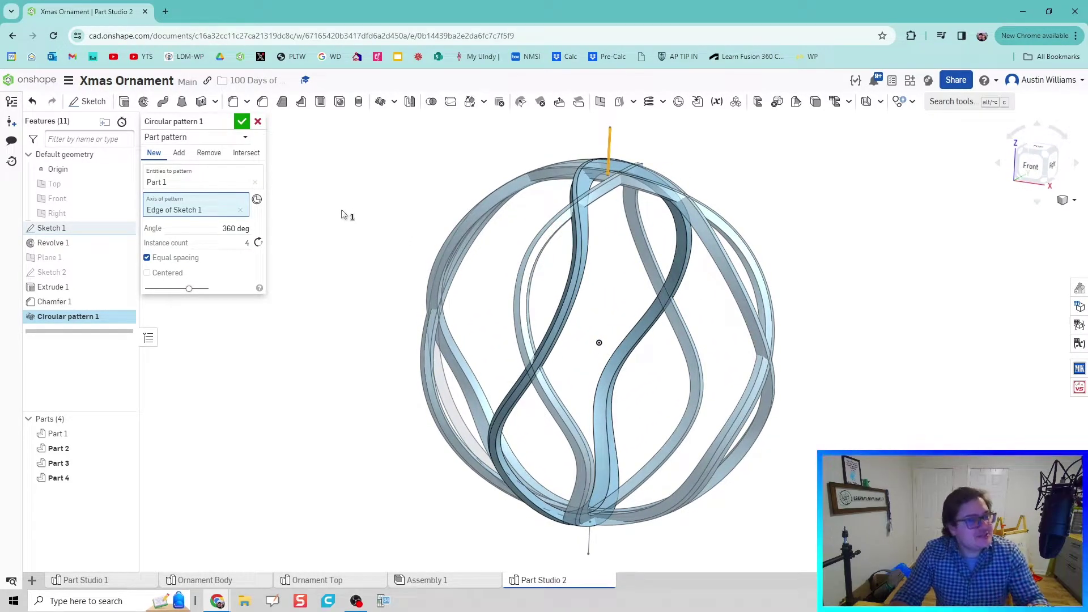
pyautogui.click(245, 243)
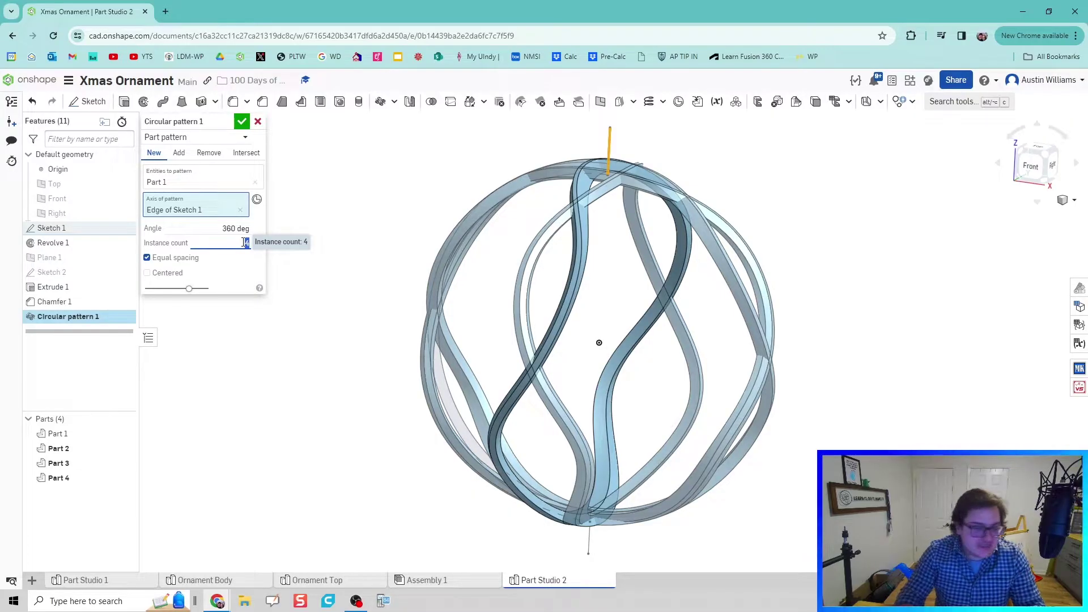
pyautogui.write('12')
pyautogui.press('Return')
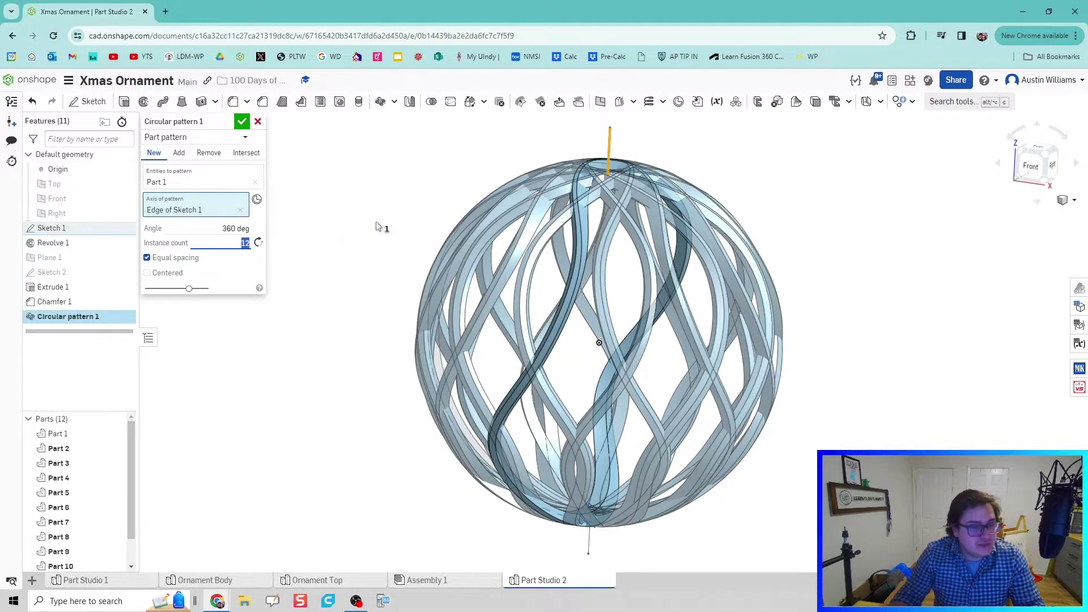
pyautogui.moveTo(403, 202)
pyautogui.mouseDown(button='right')
pyautogui.moveTo(402, 212)
pyautogui.moveTo(396, 179)
pyautogui.moveTo(390, 189)
pyautogui.mouseUp(button='right')
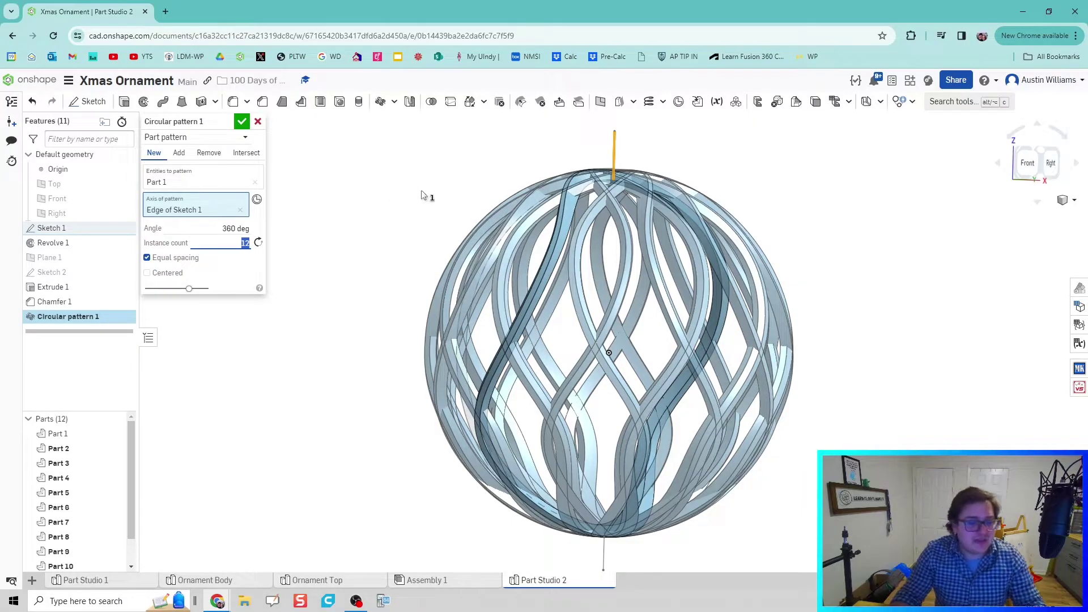
pyautogui.moveTo(422, 195); pyautogui.dragTo(382, 201, button='right')
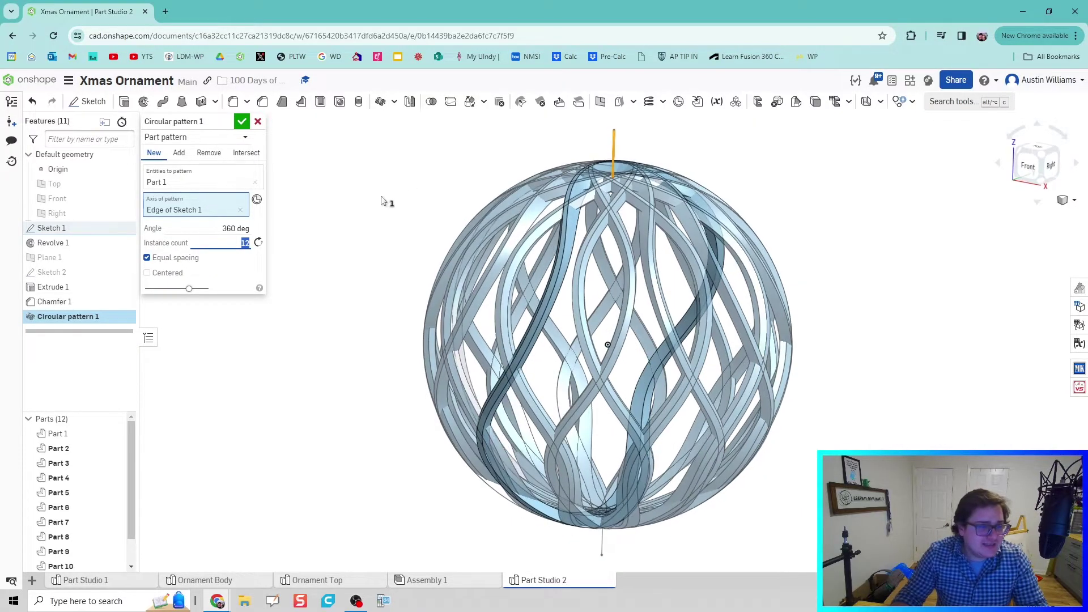
pyautogui.click(241, 124)
pyautogui.moveTo(382, 189)
pyautogui.mouseDown(button='right')
pyautogui.moveTo(382, 151)
pyautogui.moveTo(379, 209)
pyautogui.moveTo(380, 198)
pyautogui.mouseUp(button='right')
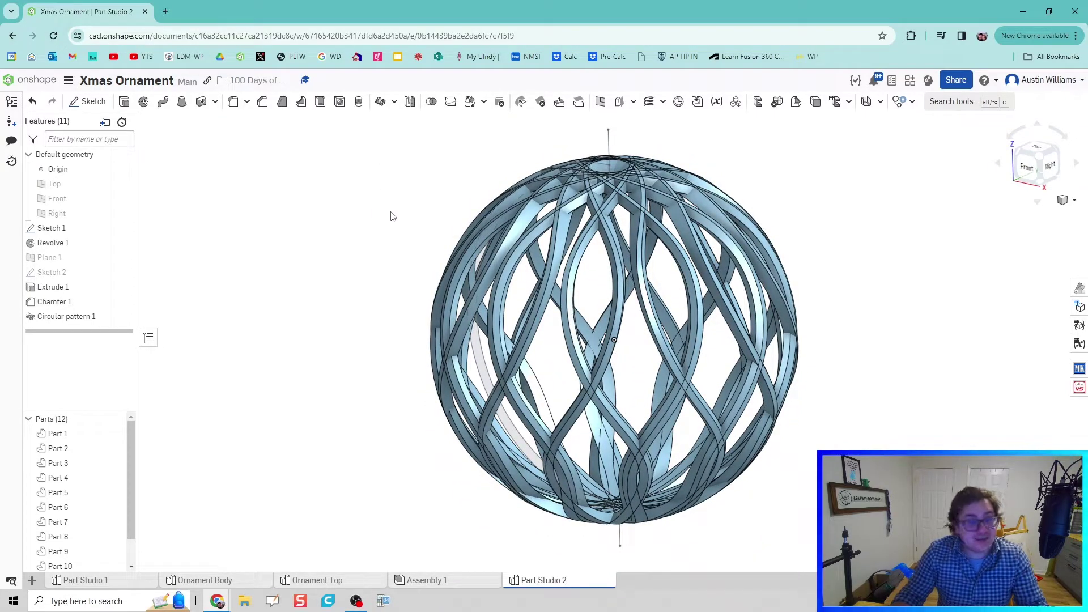
# Step: Select all twelve band parts and change their appearance to the golden yellow palette colour
pyautogui.moveTo(369, 136); pyautogui.dragTo(863, 559)
pyautogui.rightClick(103, 433)
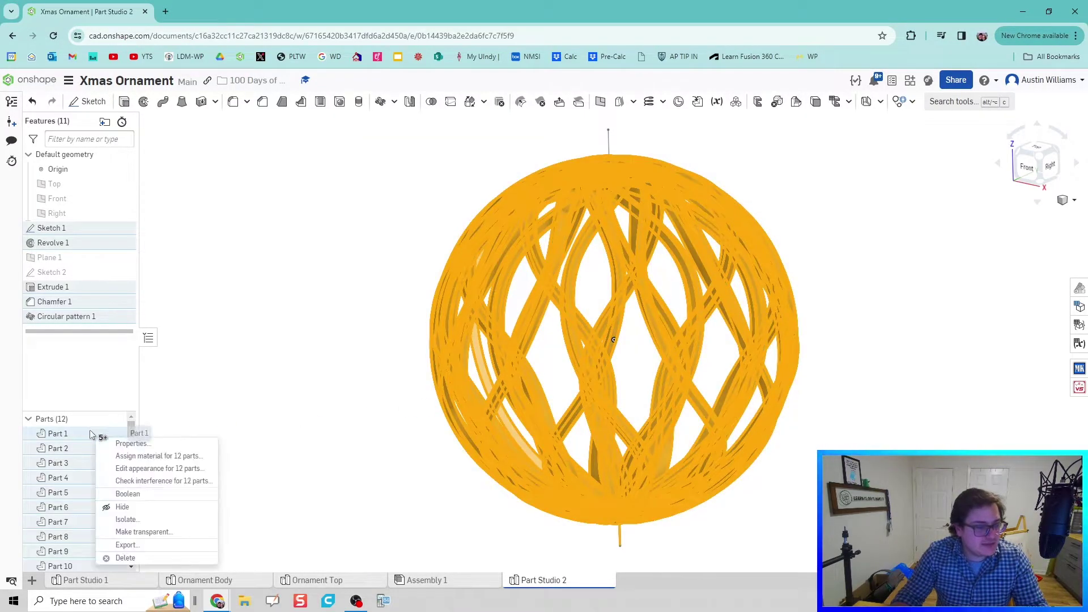
pyautogui.click(190, 468)
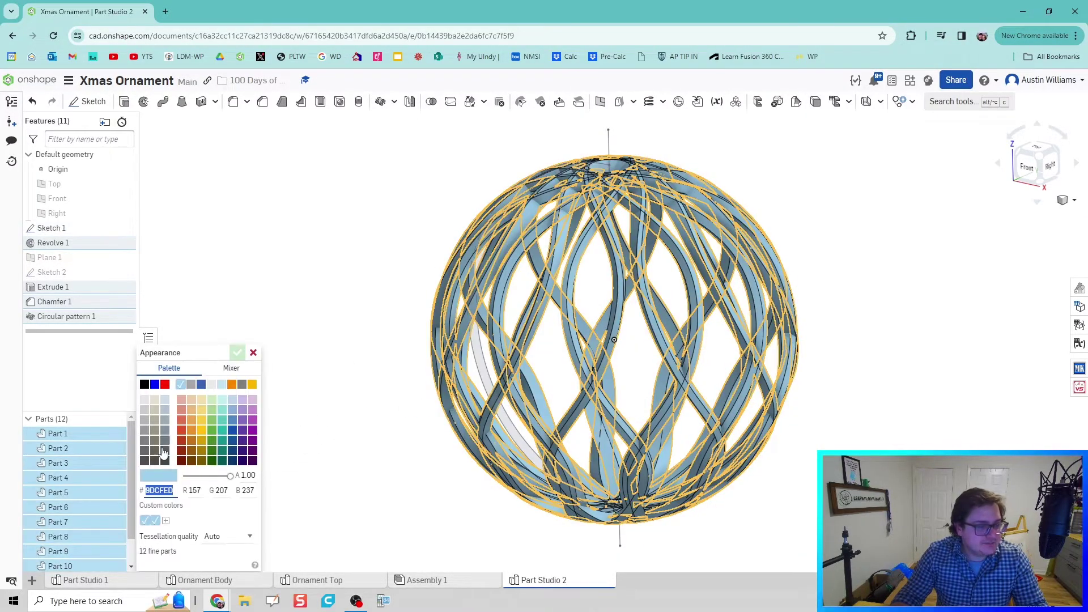
pyautogui.click(179, 446)
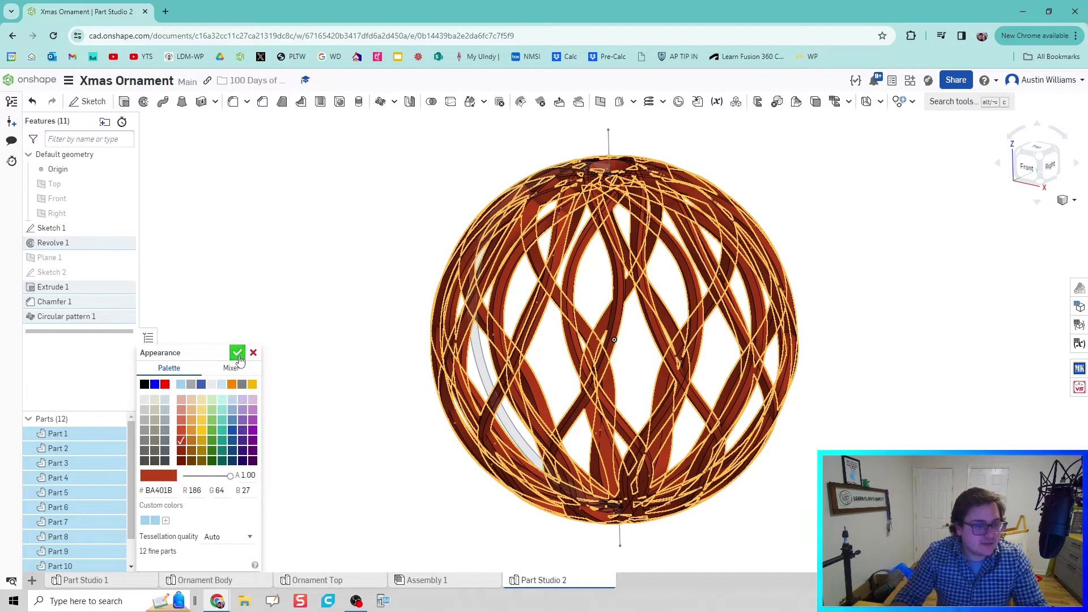
pyautogui.click(212, 386)
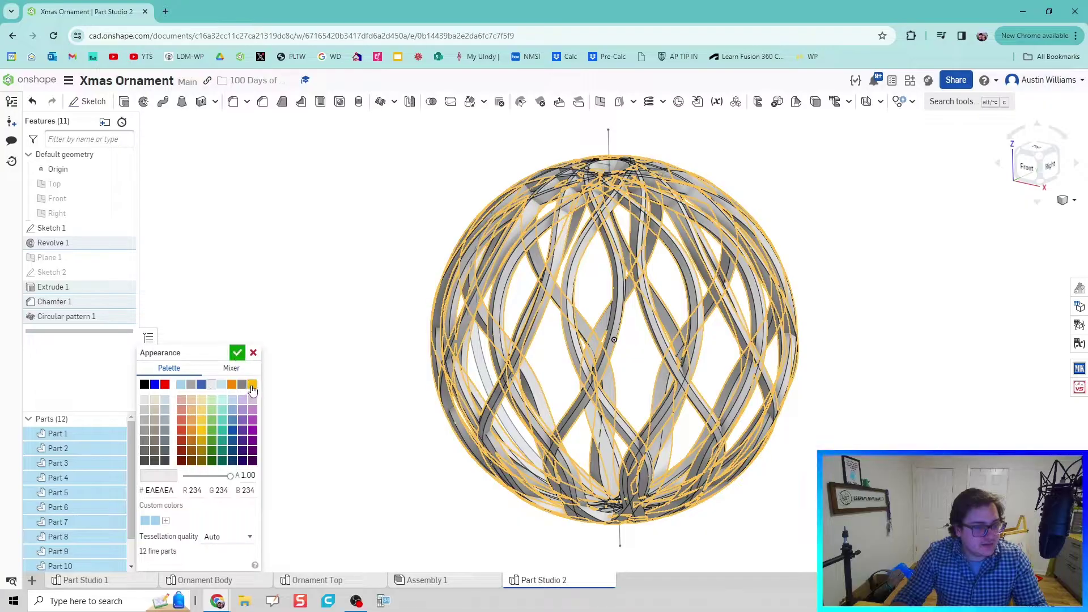
pyautogui.click(252, 385)
pyautogui.click(237, 353)
# Step: Add a mate connector on the sketch vertex at the sphere's centre, with one of the patterned bands (Part 2) as owner entity
pyautogui.moveTo(436, 495); pyautogui.dragTo(412, 409, button='right')
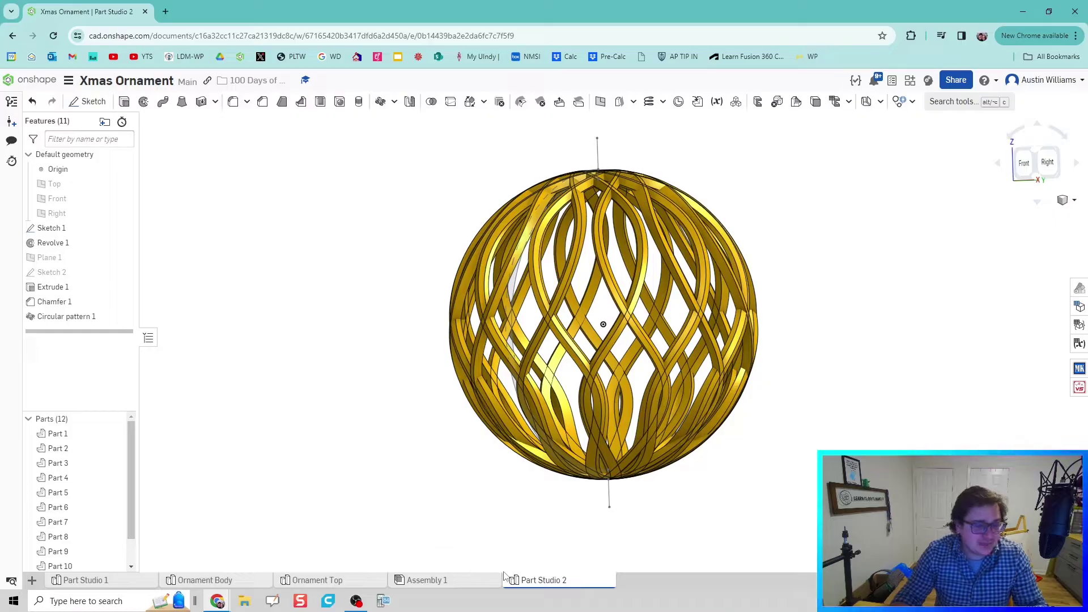
pyautogui.moveTo(560, 535); pyautogui.dragTo(518, 537, button='right')
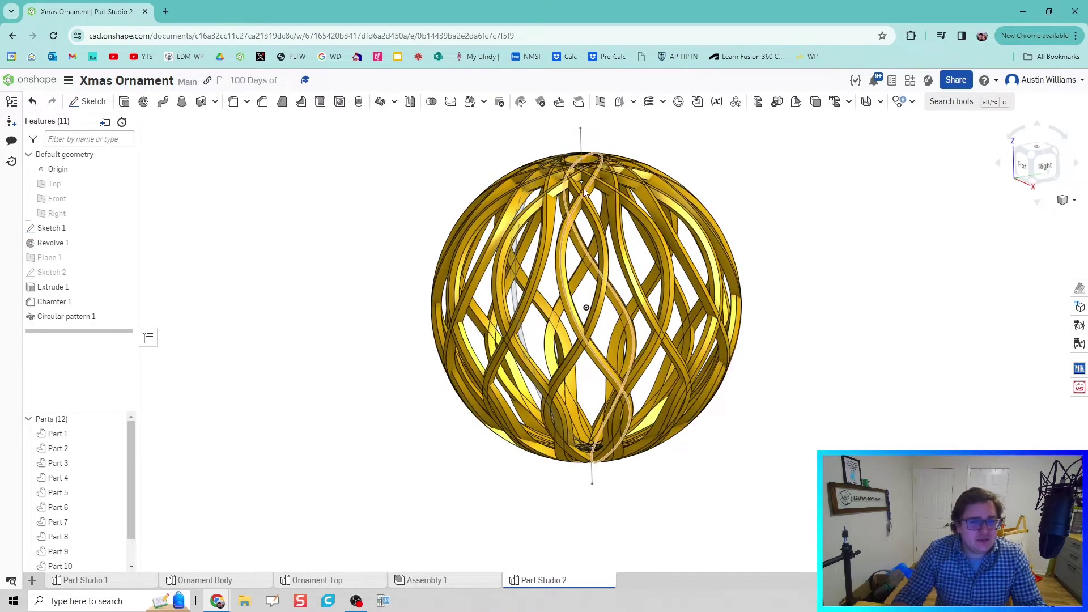
pyautogui.click(678, 103)
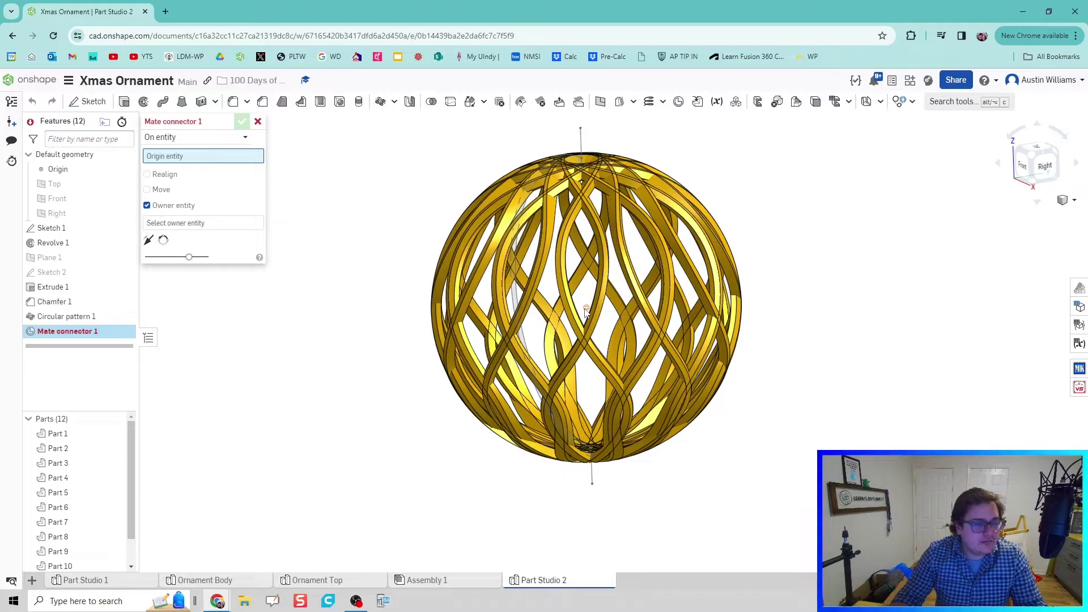
pyautogui.click(587, 310)
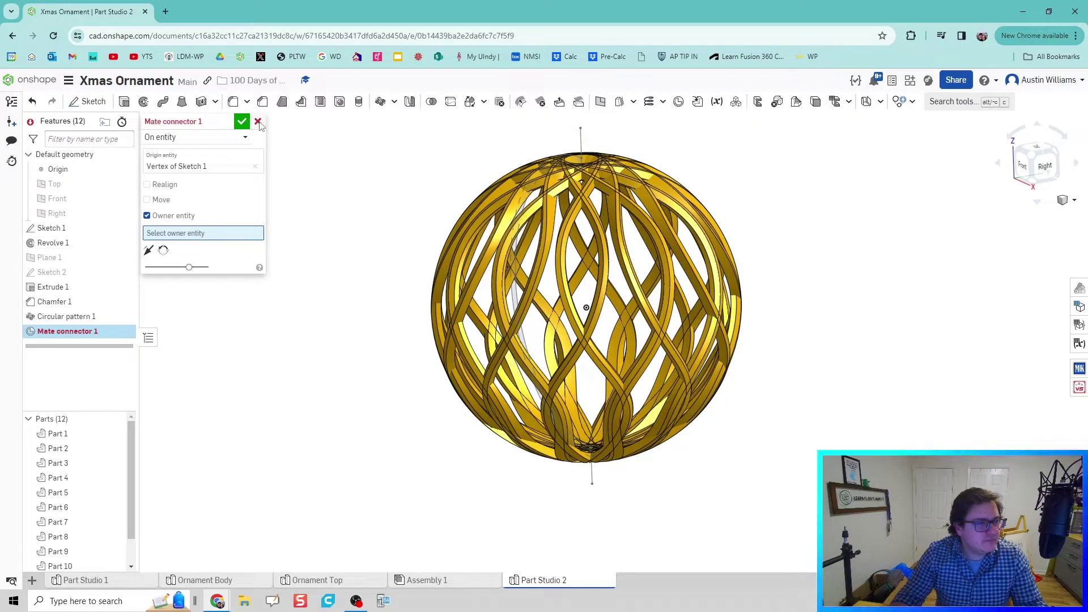
pyautogui.press('Escape')
pyautogui.click(678, 101)
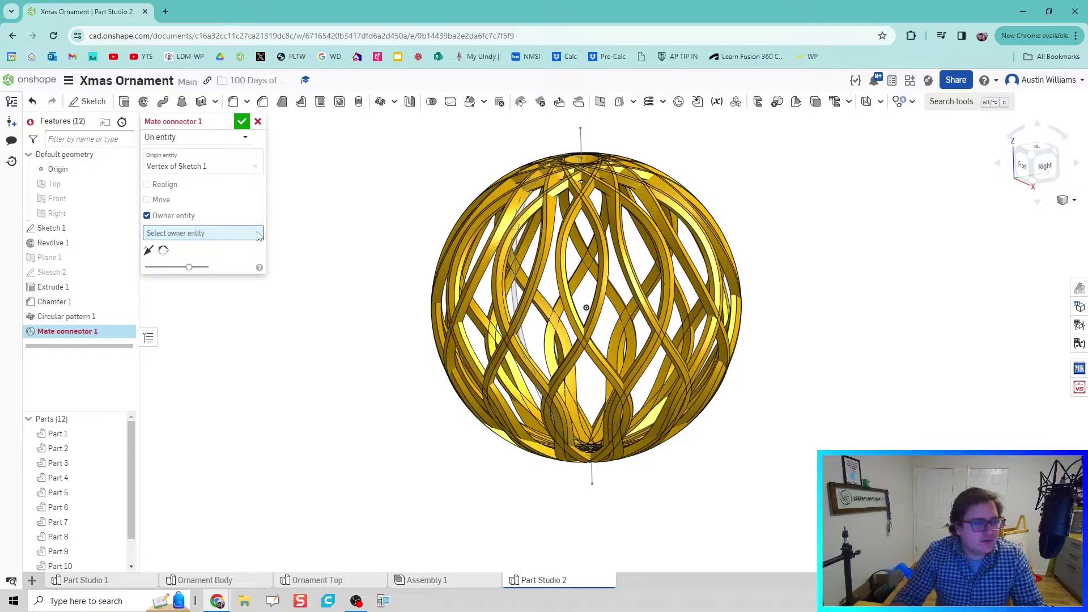
pyautogui.click(475, 212)
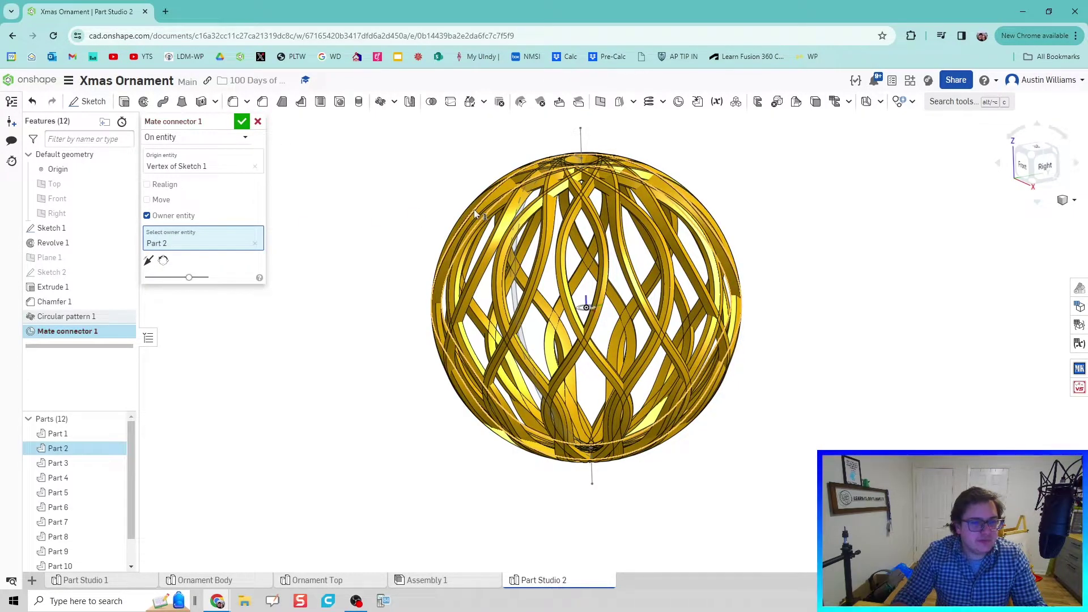
pyautogui.click(242, 122)
pyautogui.scroll(3, 587, 300)
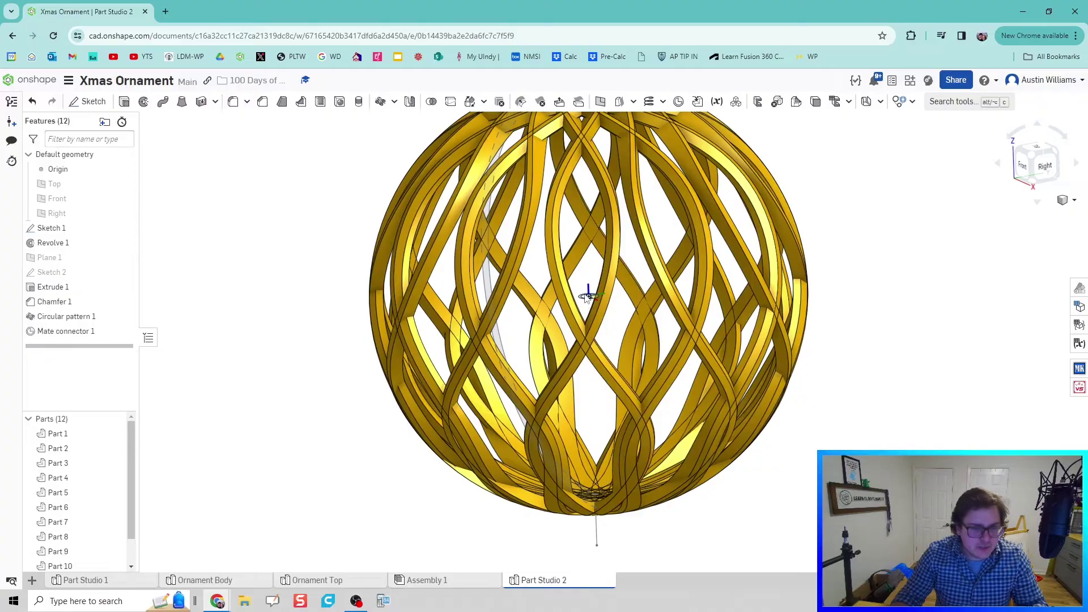
pyautogui.scroll(2, 589, 296)
pyautogui.scroll(-4, 593, 295)
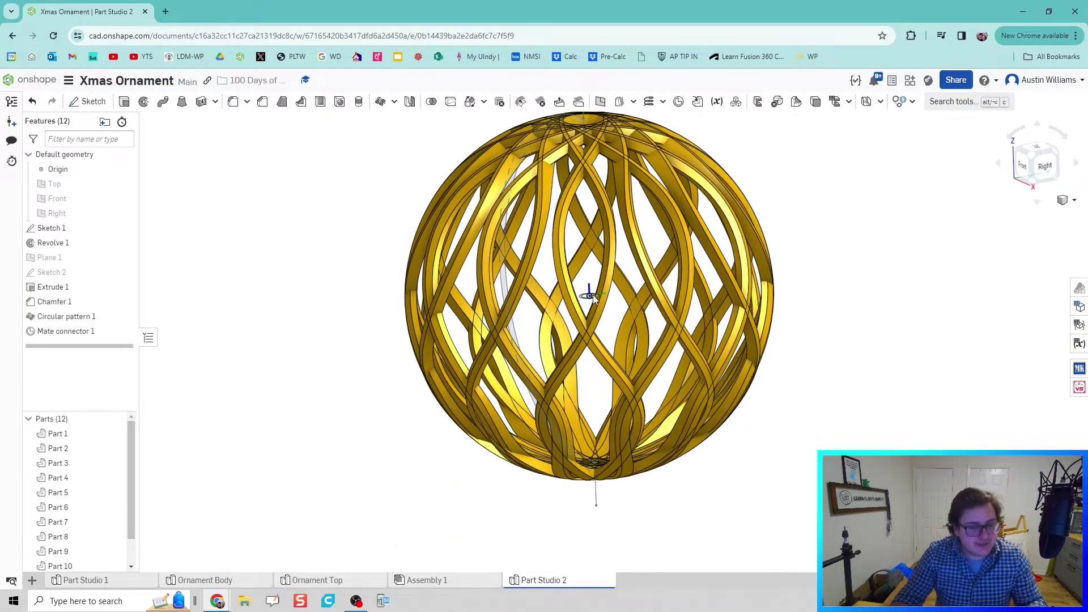
# Step: Create a new Part Studio and sketch a circle about 2.3 in across on the Top plane, centred on the origin
pyautogui.click(31, 580)
pyautogui.click(101, 484)
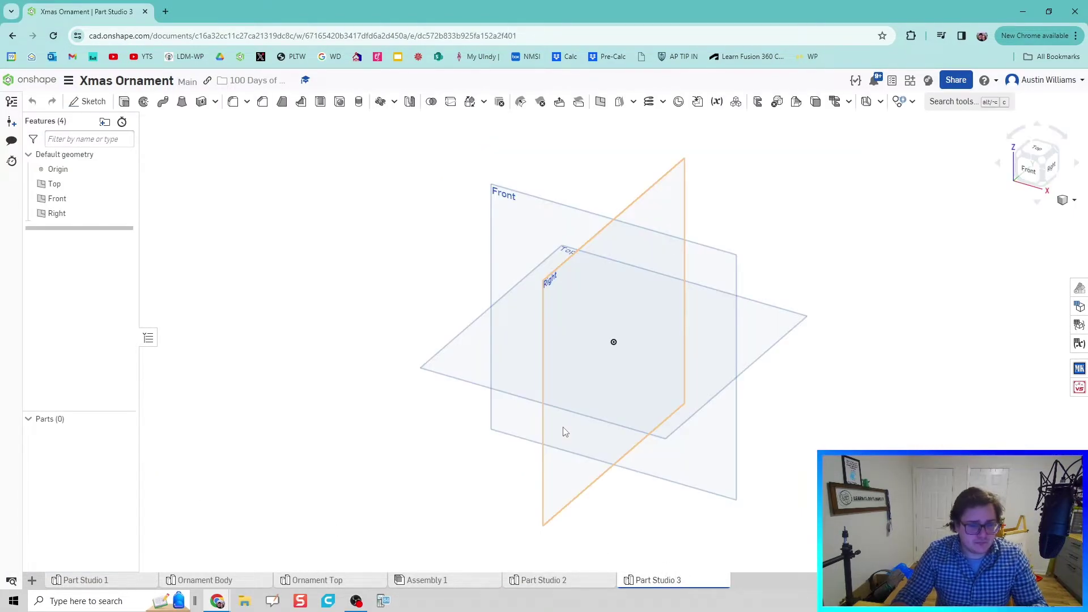
pyautogui.click(92, 102)
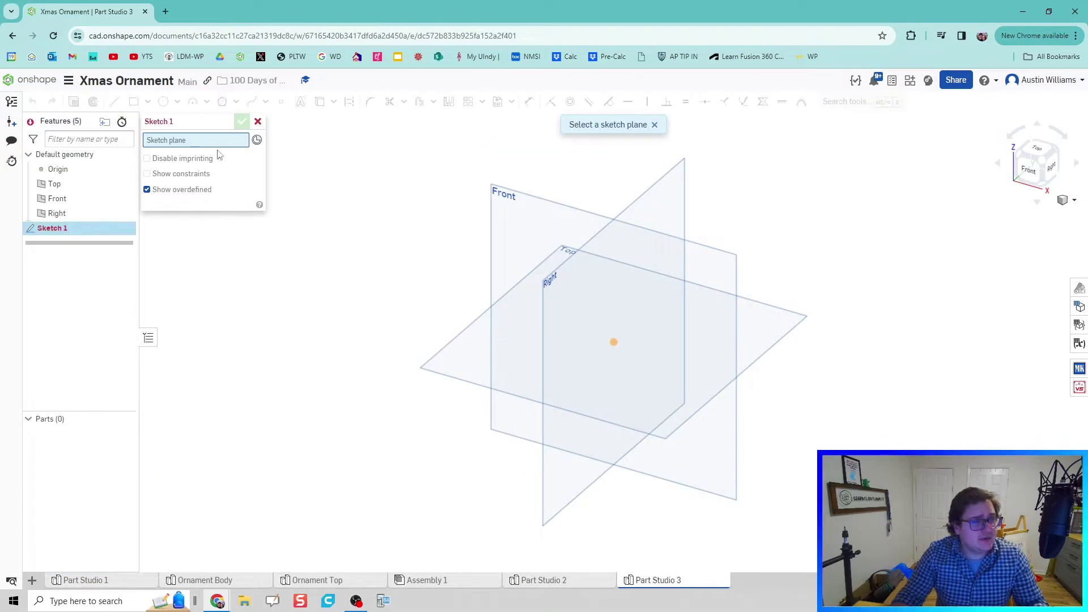
pyautogui.click(467, 375)
pyautogui.press('c')
pyautogui.click(614, 343)
pyautogui.click(623, 369)
pyautogui.scroll(2, 623, 371)
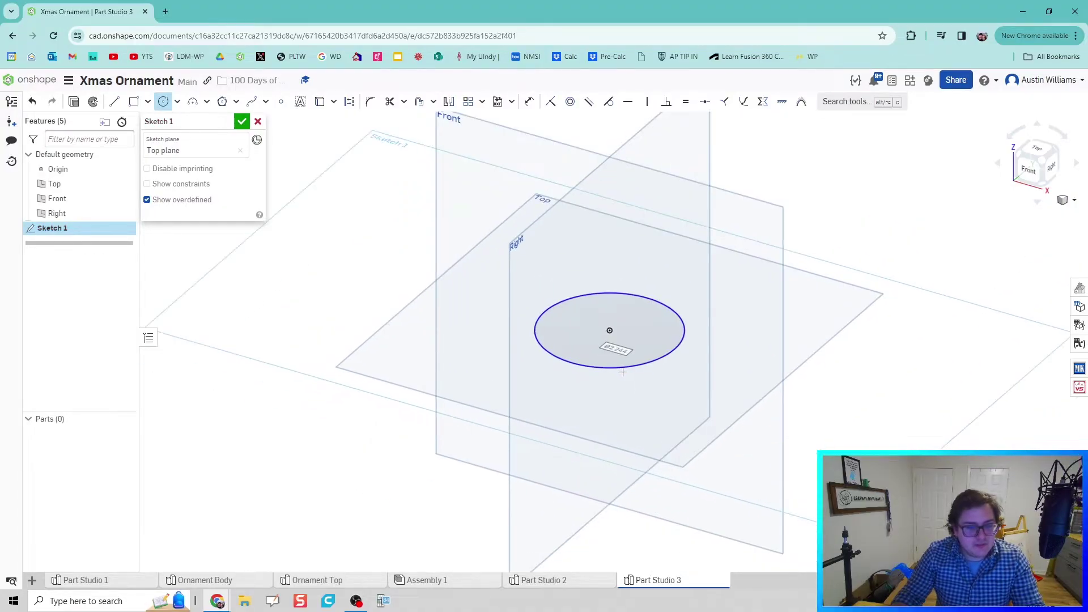
# Step: Dimension the circle's diameter to 0.5 in and finish the sketch
pyautogui.scroll(3, 623, 372)
pyautogui.press('d')
pyautogui.click(626, 364)
pyautogui.click(628, 365)
pyautogui.write('0.5')
pyautogui.press('Return')
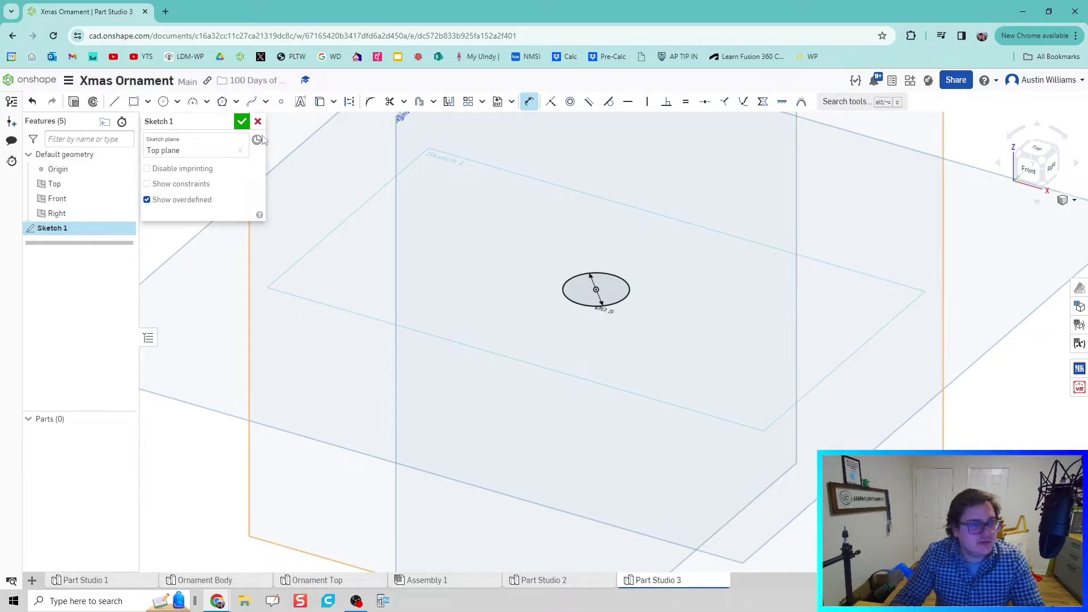
pyautogui.click(241, 121)
# Step: Extrude the circular region 0.125 in as a new solid disc
pyautogui.scroll(2, 539, 311)
pyautogui.moveTo(540, 311); pyautogui.dragTo(527, 394, button='middle')
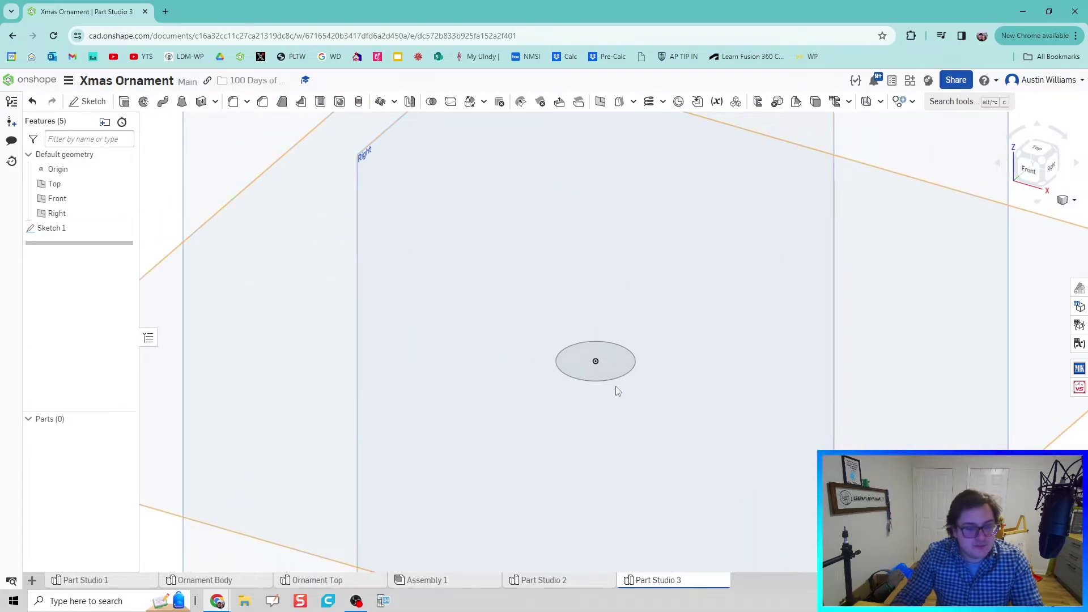
pyautogui.hotkey('shift', 'e')
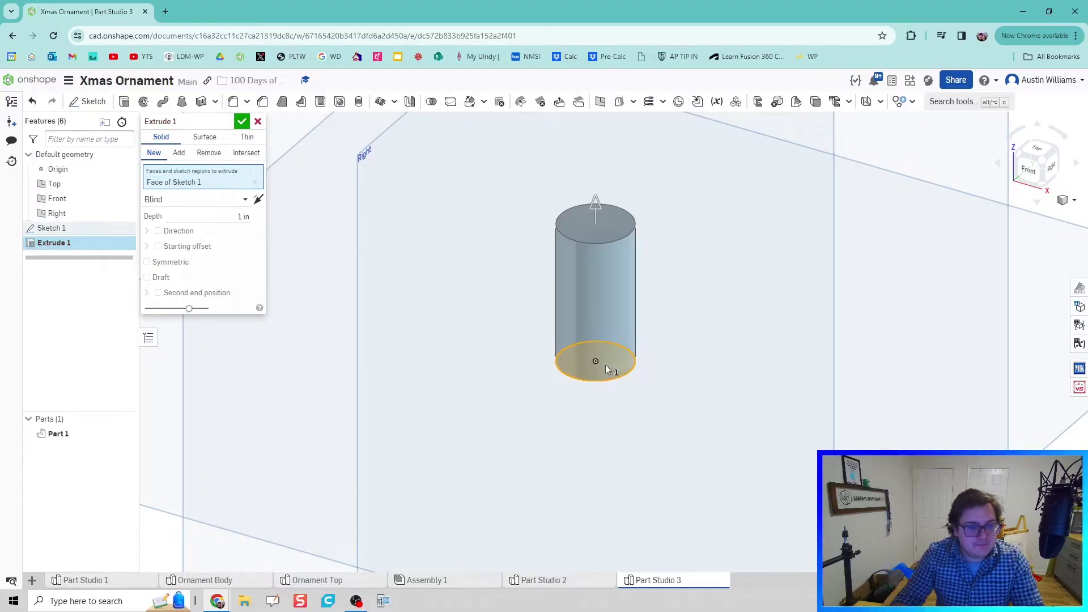
pyautogui.click(193, 201)
pyautogui.click(201, 218)
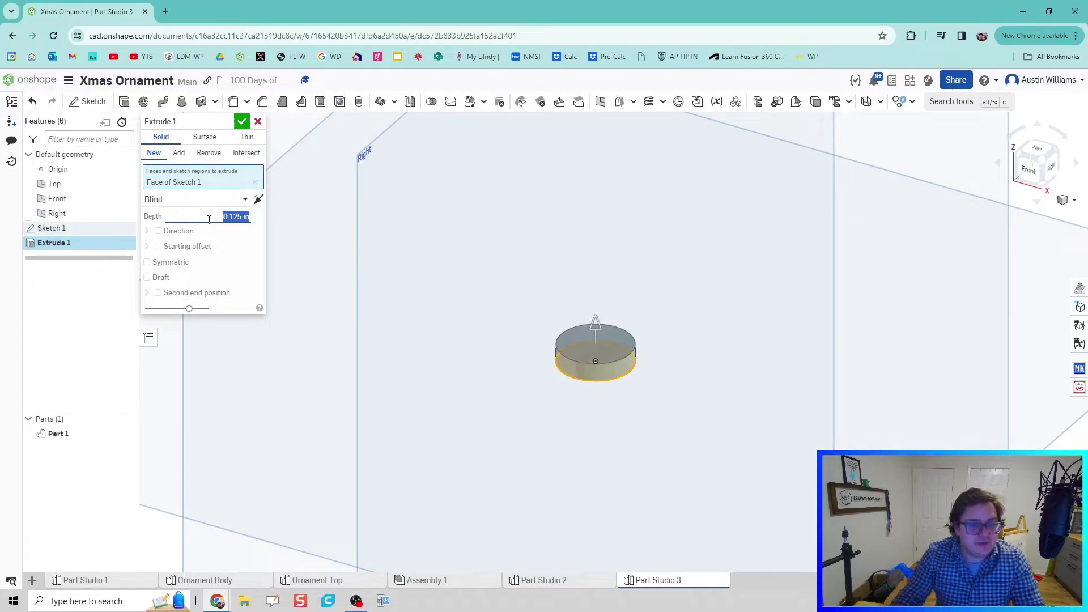
pyautogui.click(240, 123)
# Step: Start a sketch on the Front plane with two concentric circles centred above the origin, the outer about 0.83 in across and passing through the origin
pyautogui.scroll(-3, 468, 311)
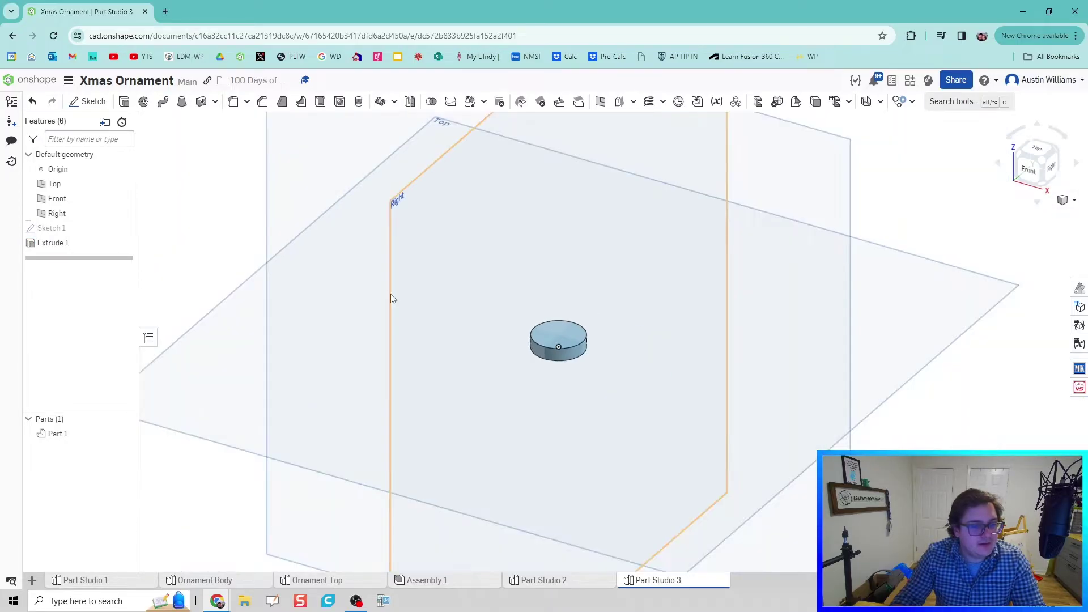
pyautogui.click(85, 101)
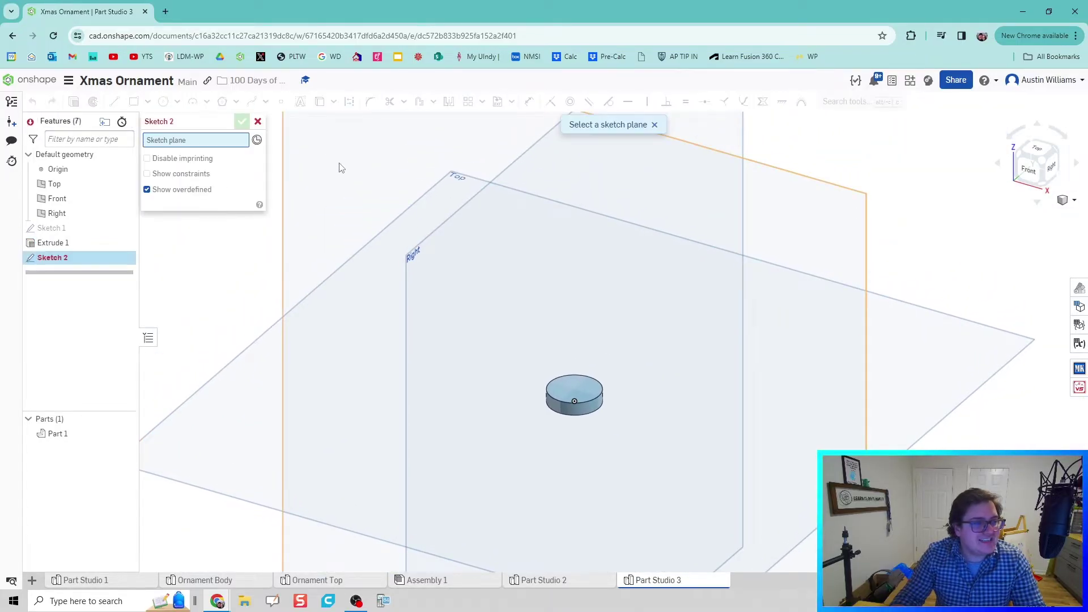
pyautogui.click(340, 164)
pyautogui.scroll(-3, 400, 216)
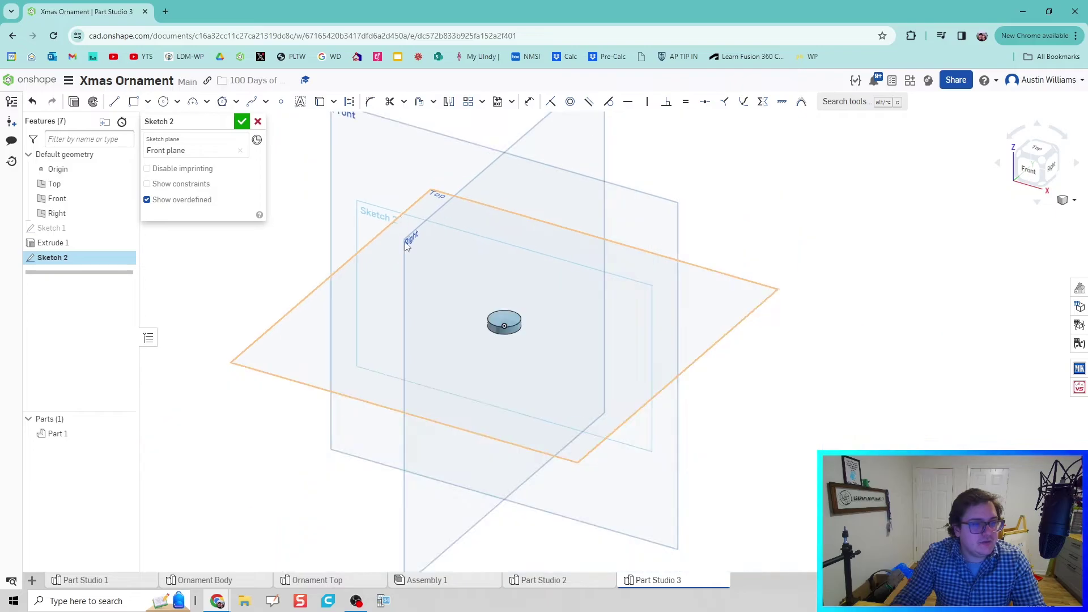
pyautogui.scroll(-1, 405, 246)
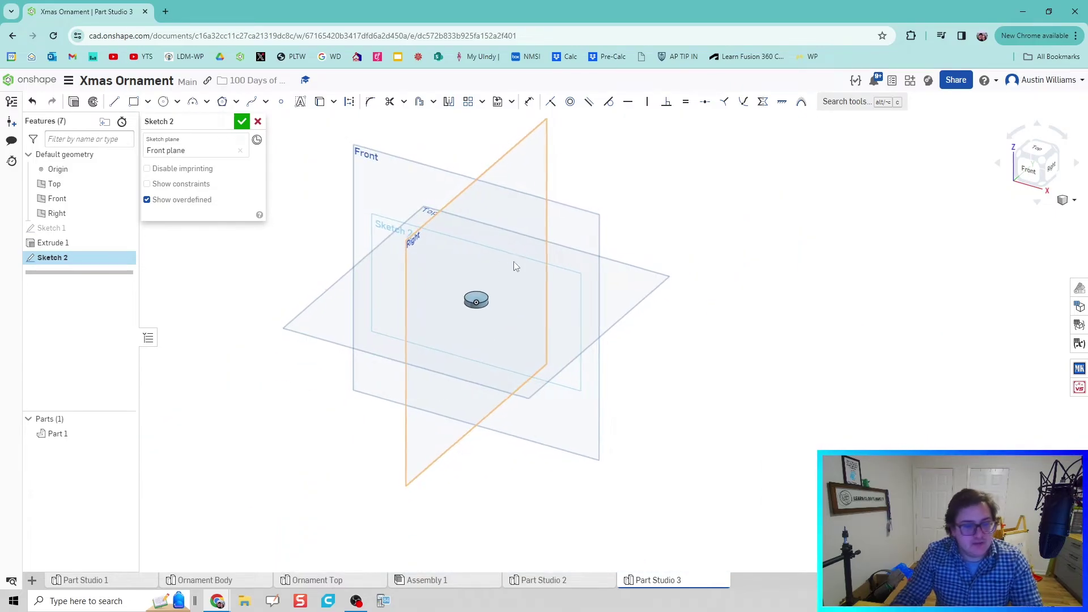
pyautogui.press('n')
pyautogui.click(573, 329)
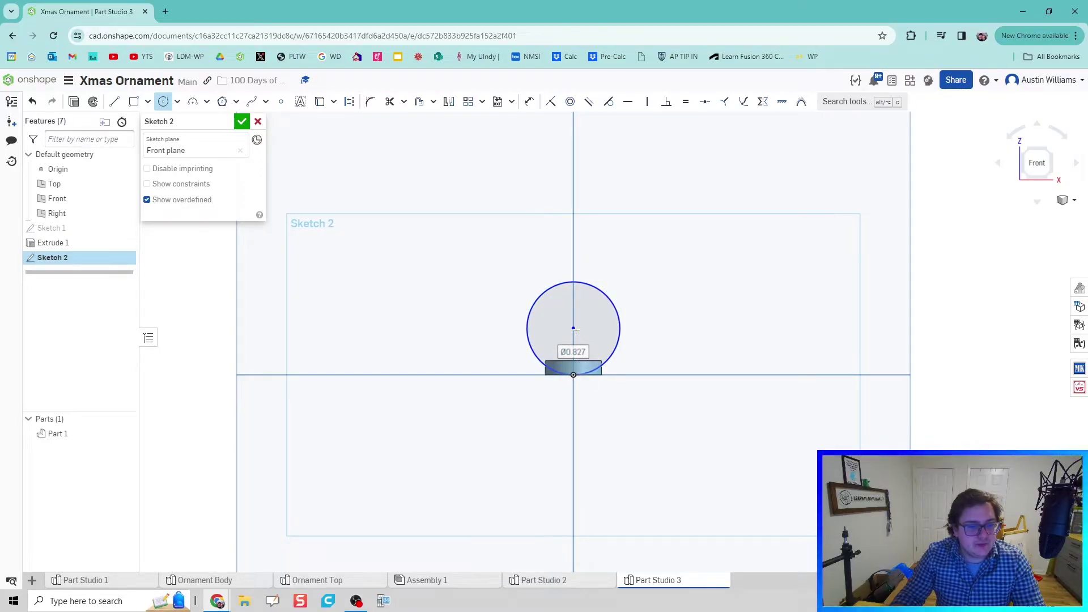
# Step: Set the outer circle's diameter to 0.5 in and finish the sketch
pyautogui.click(627, 352)
pyautogui.write('0')
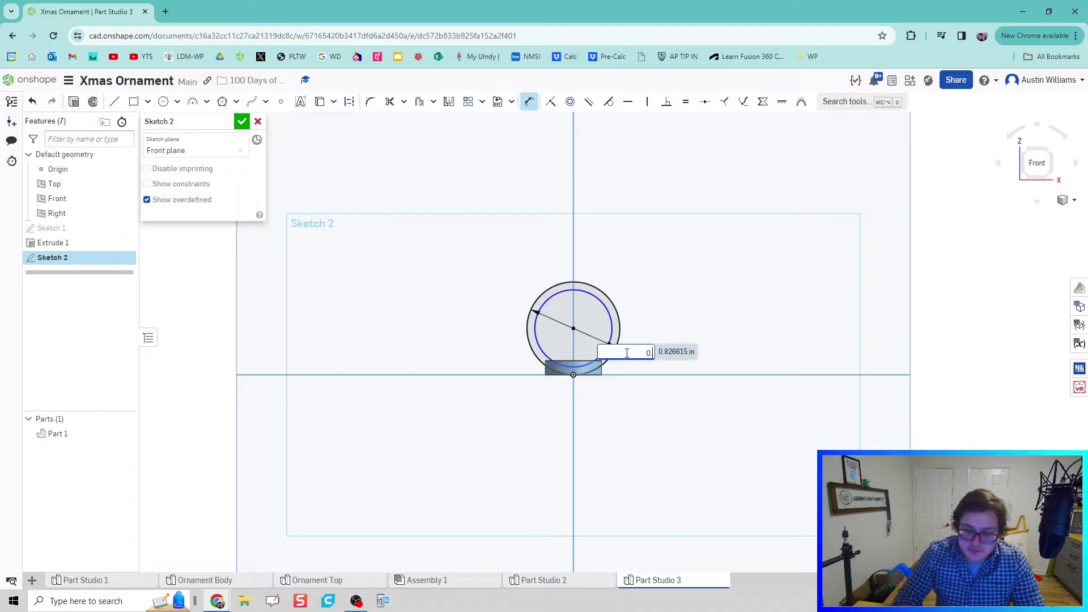
pyautogui.write('.5')
pyautogui.press('Return')
pyautogui.scroll(2, 618, 353)
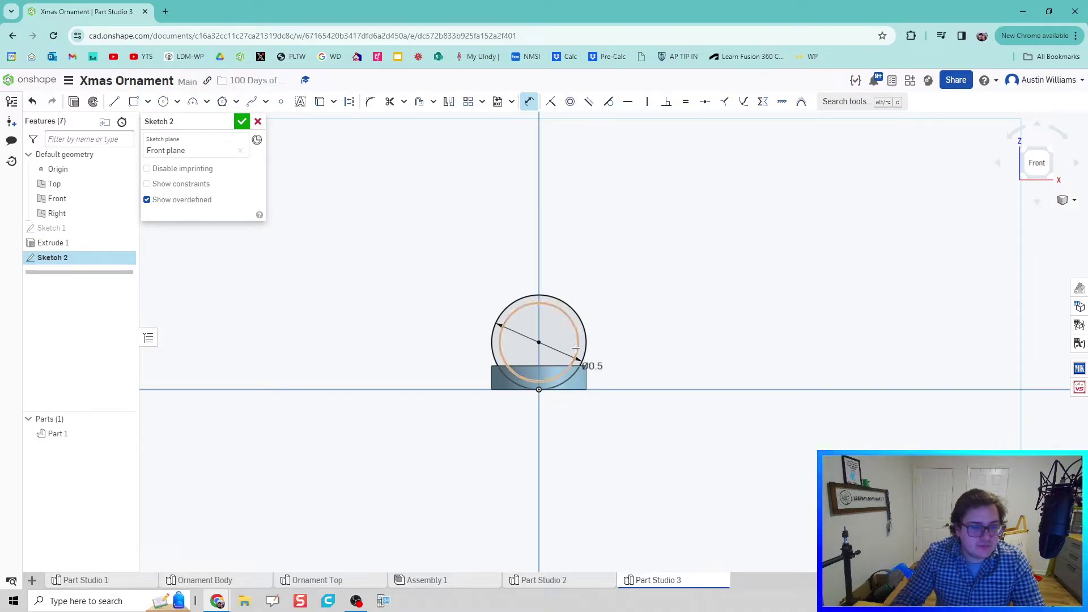
pyautogui.scroll(3, 576, 348)
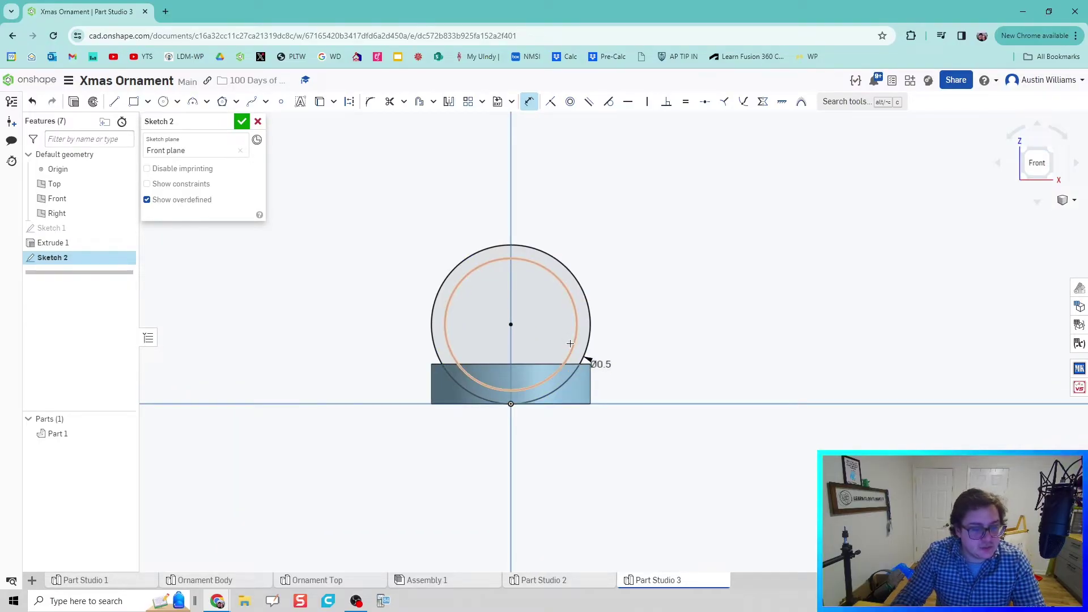
pyautogui.click(241, 122)
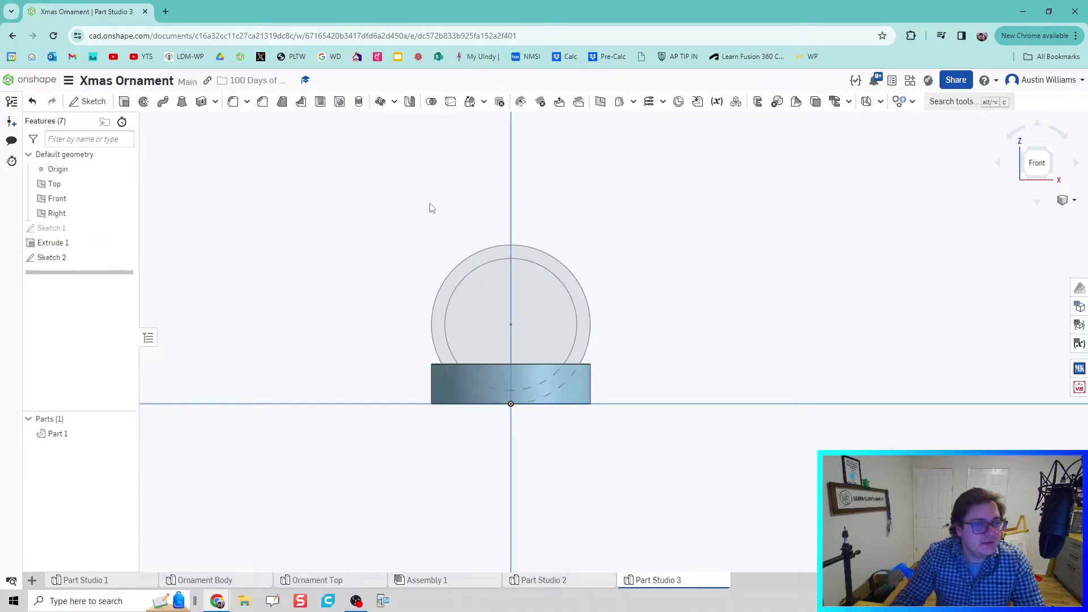
# Step: Extrude the ring region between the circles symmetrically by 0.125 in, adding it to the disc
pyautogui.hotkey('shift', 'e')
pyautogui.click(485, 262)
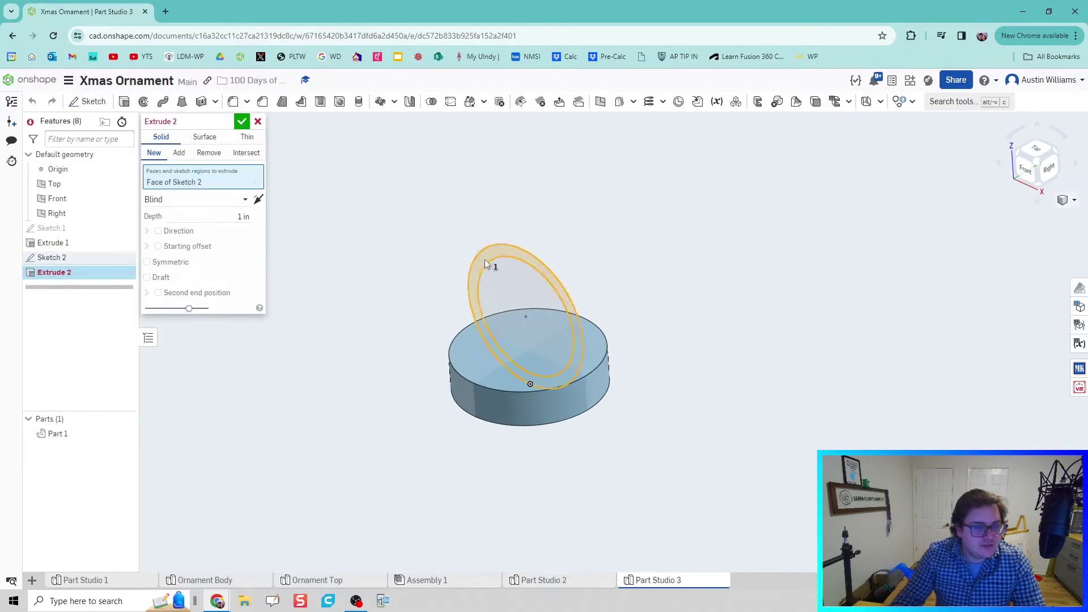
pyautogui.click(203, 220)
pyautogui.write('0.125')
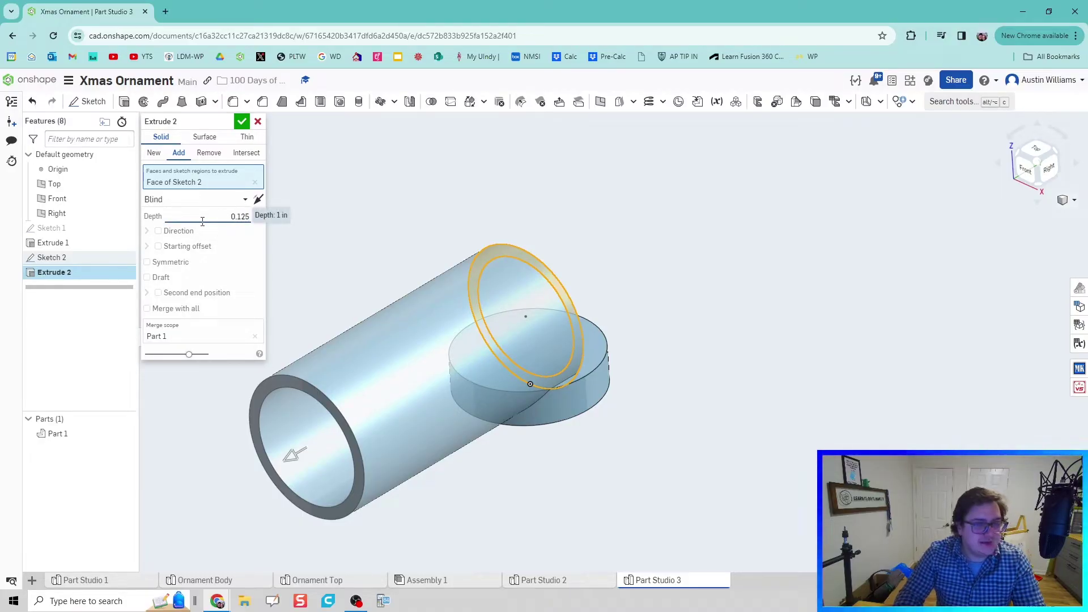
pyautogui.click(181, 264)
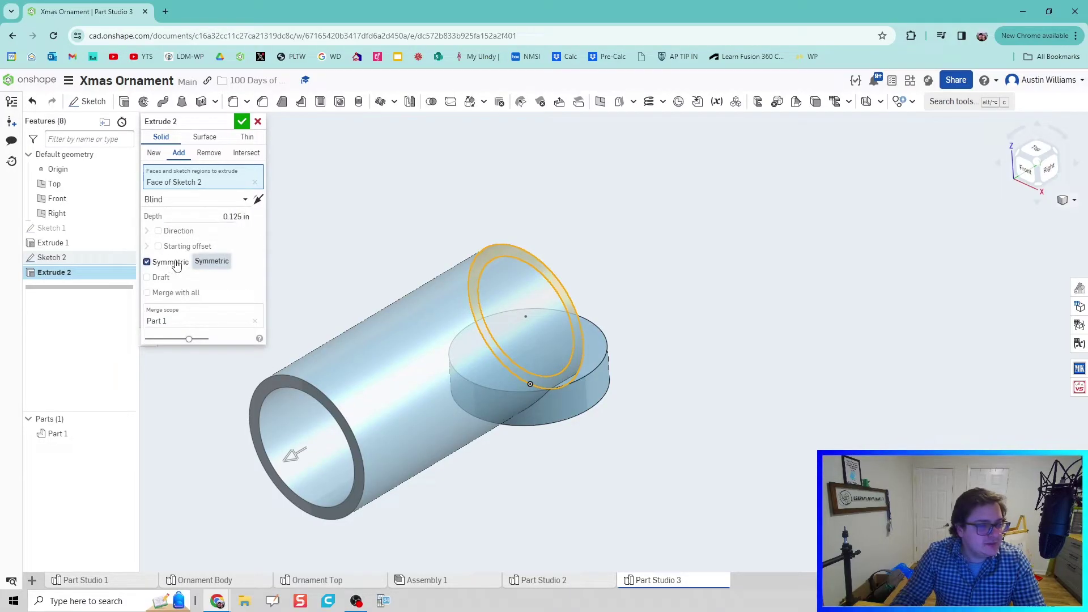
pyautogui.click(242, 122)
# Step: Fillet the two outer edges of the ring loop with a 0.05 in radius
pyautogui.scroll(3, 438, 294)
pyautogui.scroll(-5, 430, 292)
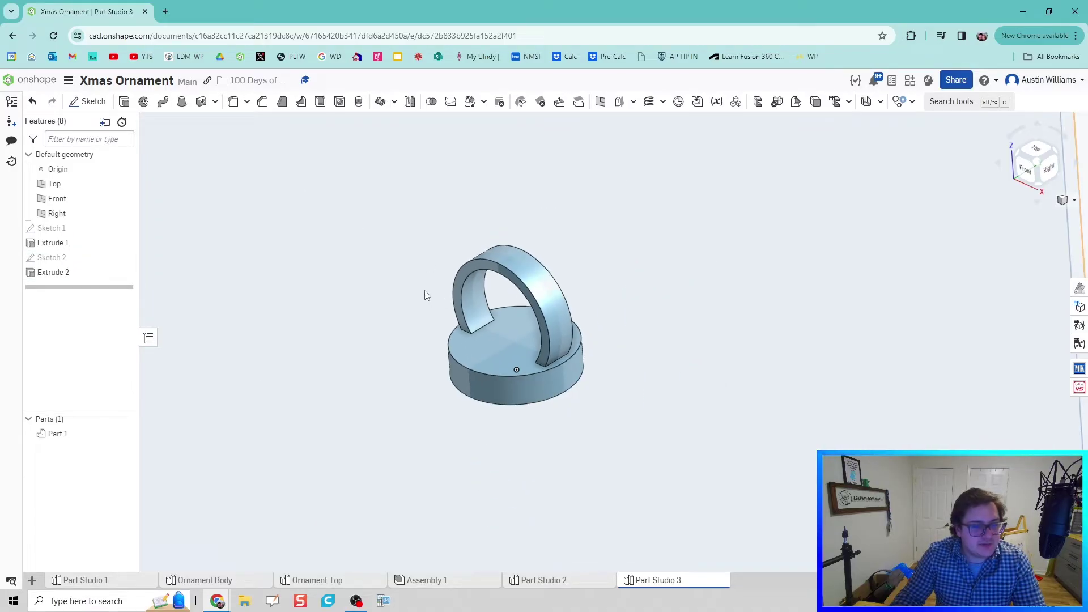
pyautogui.moveTo(413, 292); pyautogui.dragTo(396, 223, button='right')
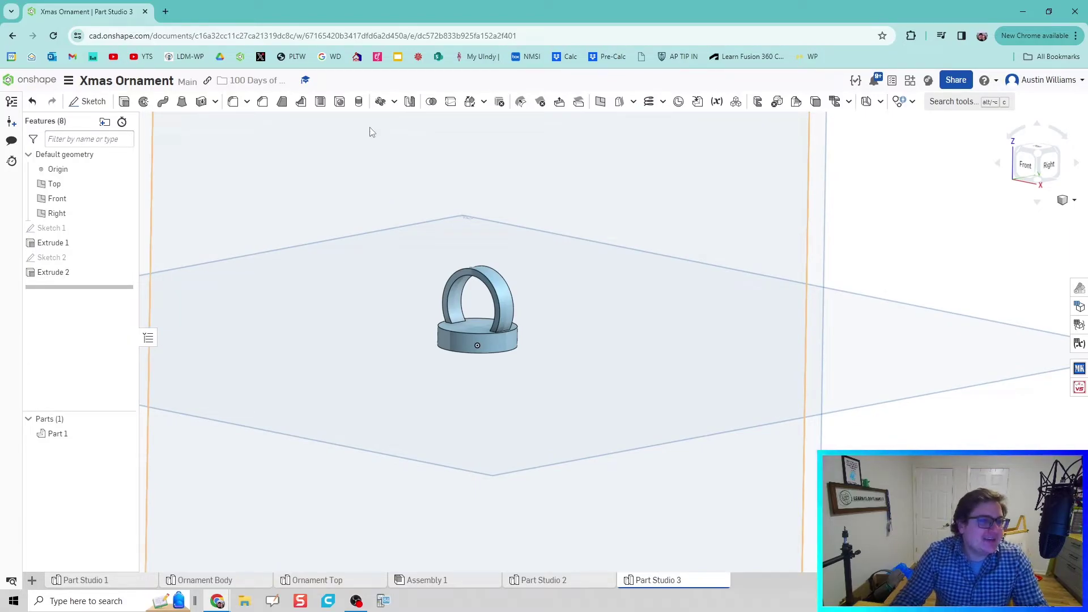
pyautogui.click(232, 103)
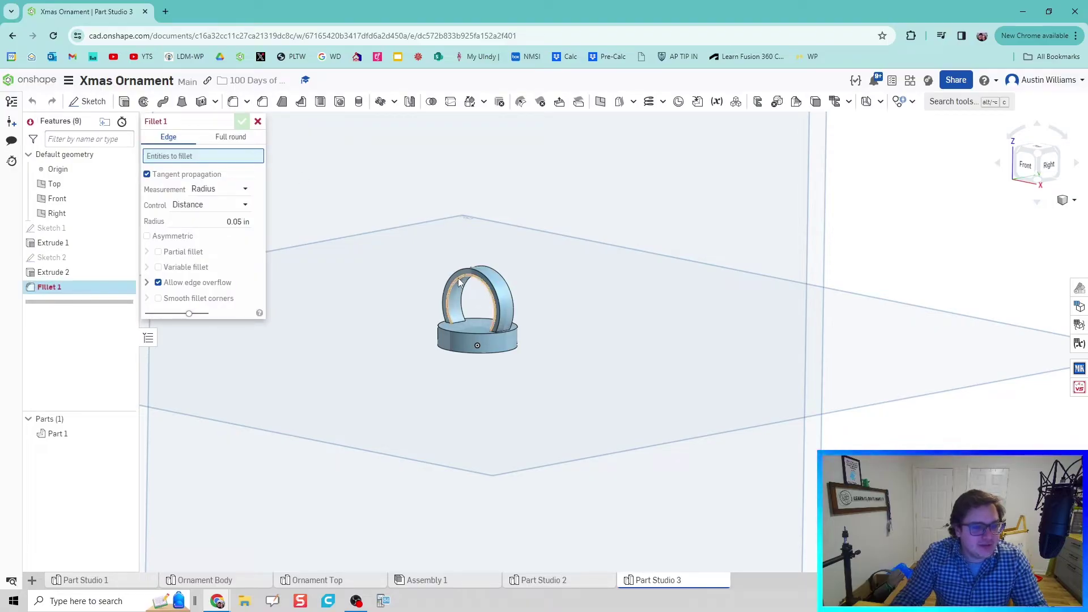
pyautogui.click(458, 271)
pyautogui.click(462, 269)
pyautogui.moveTo(526, 283); pyautogui.dragTo(481, 278, button='right')
pyautogui.click(490, 273)
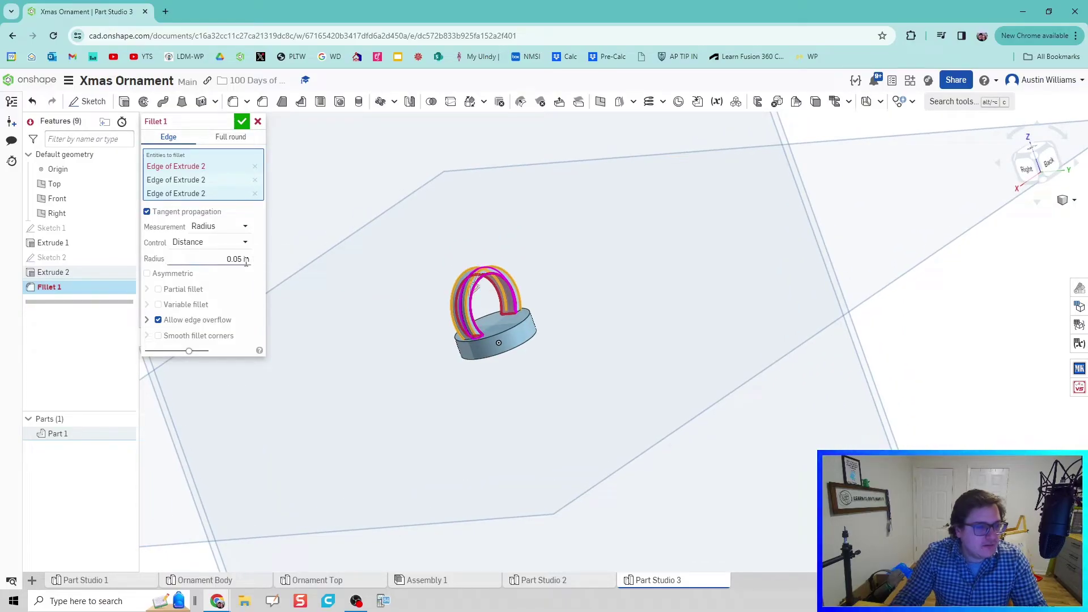
pyautogui.scroll(5, 342, 294)
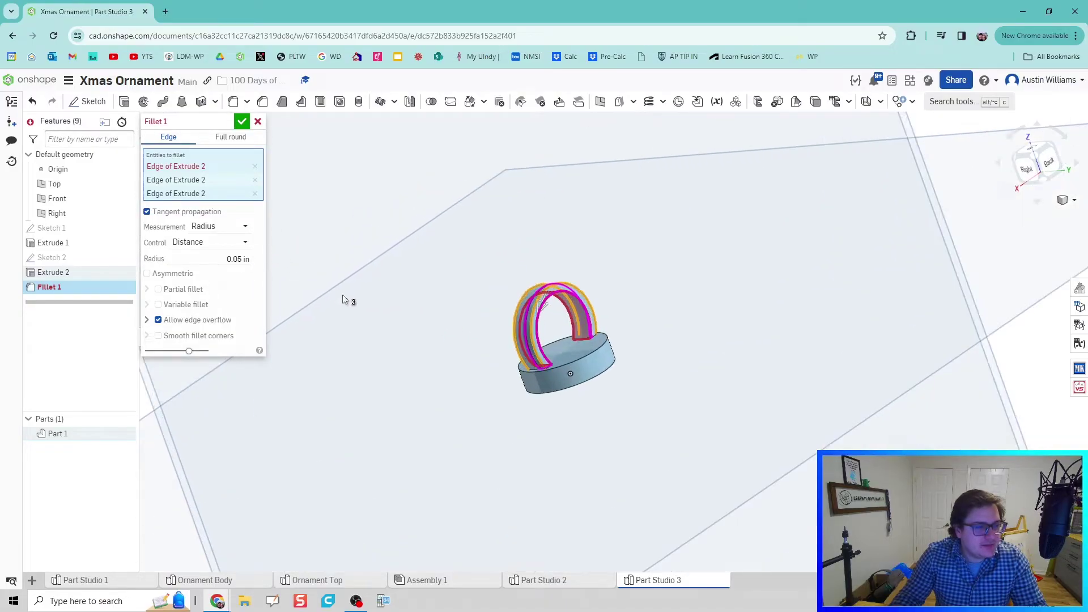
pyautogui.click(255, 166)
pyautogui.moveTo(433, 333); pyautogui.dragTo(528, 389, button='right')
pyautogui.click(241, 119)
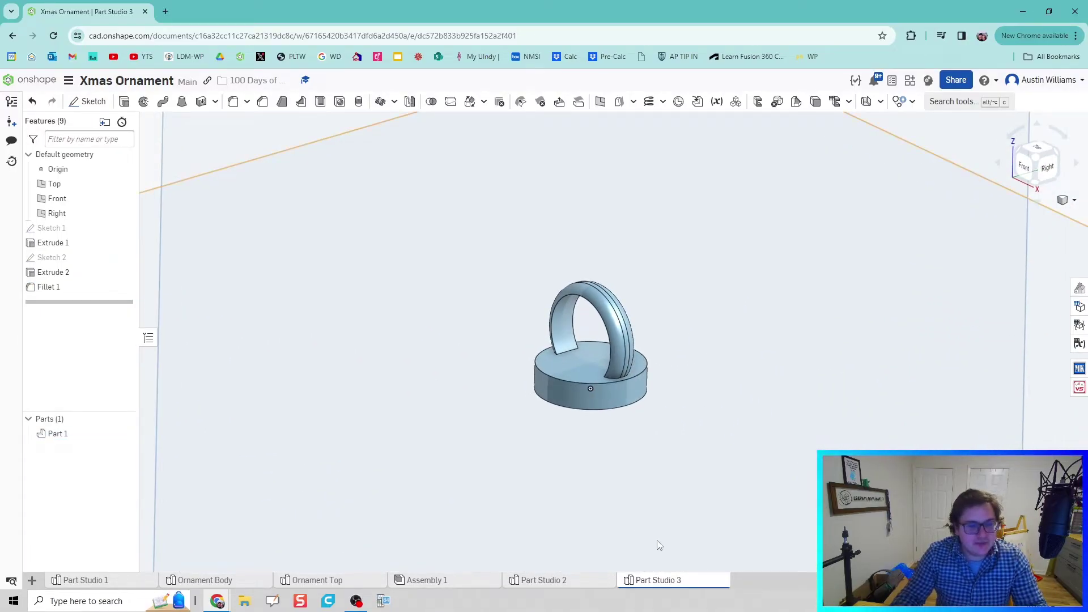
# Step: In Part Studio 2, combine all twelve golden bands into one composite part, leaving it open rather than closed
pyautogui.click(581, 584)
pyautogui.scroll(5, 612, 318)
pyautogui.scroll(-4, 457, 391)
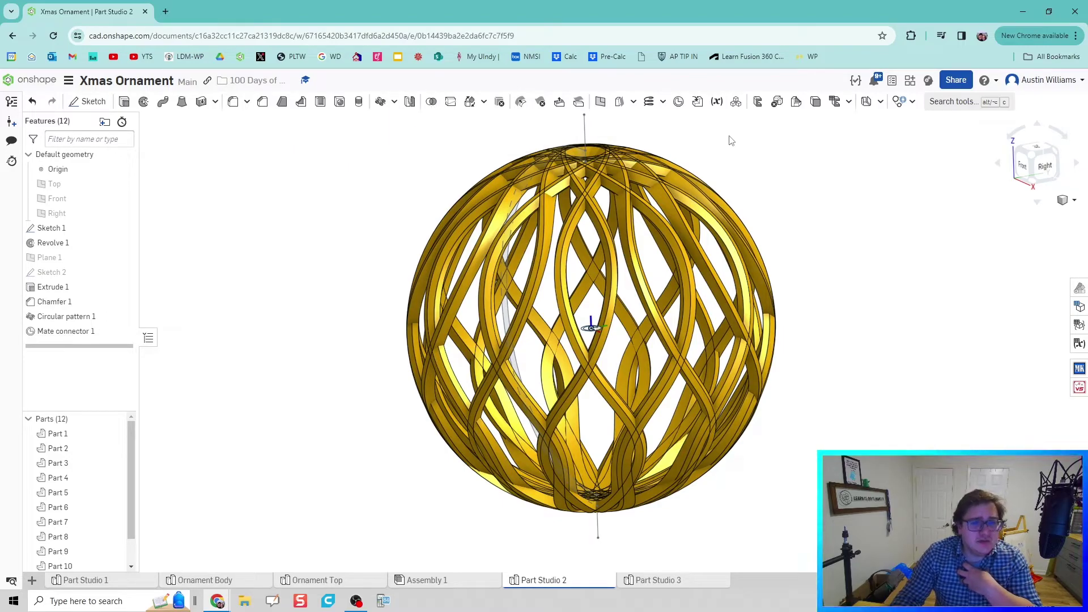
pyautogui.click(736, 103)
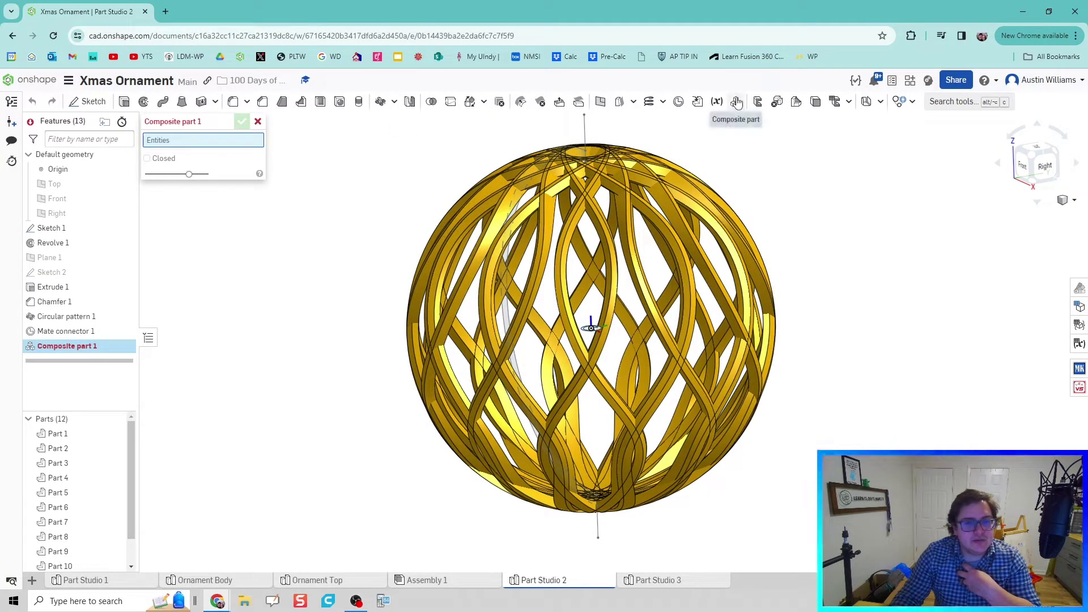
pyautogui.moveTo(383, 124); pyautogui.dragTo(848, 540)
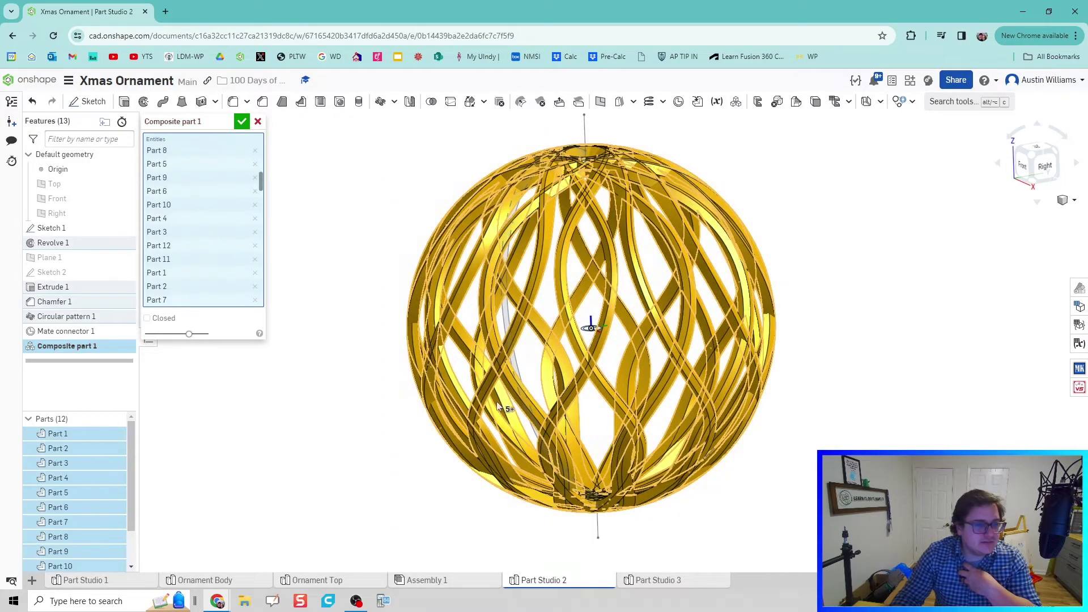
pyautogui.click(243, 122)
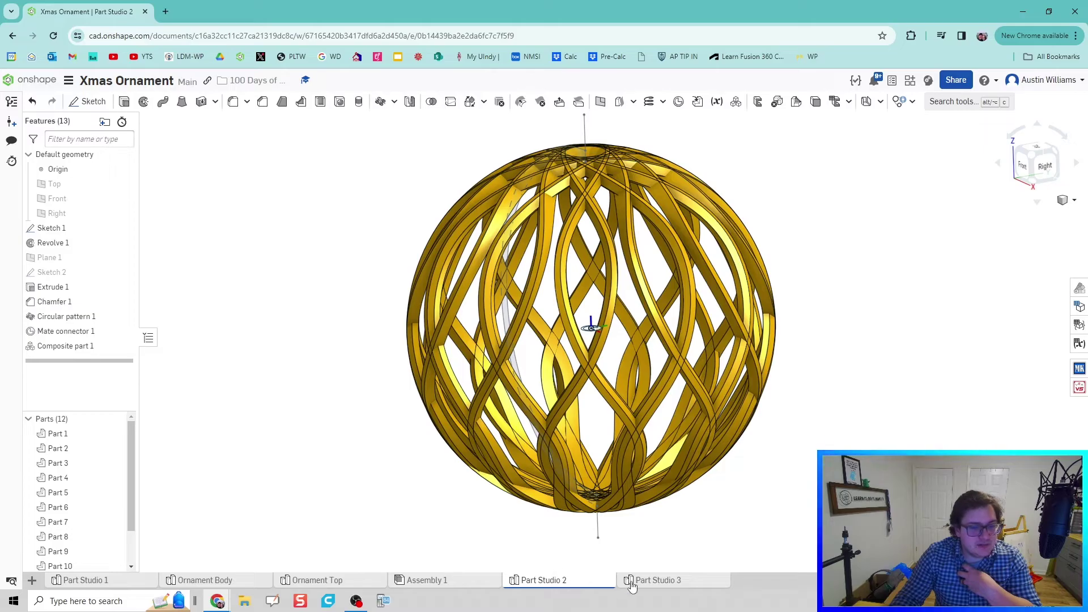
# Step: Create a new assembly and insert the composite band part from Part Studio 2
pyautogui.click(663, 580)
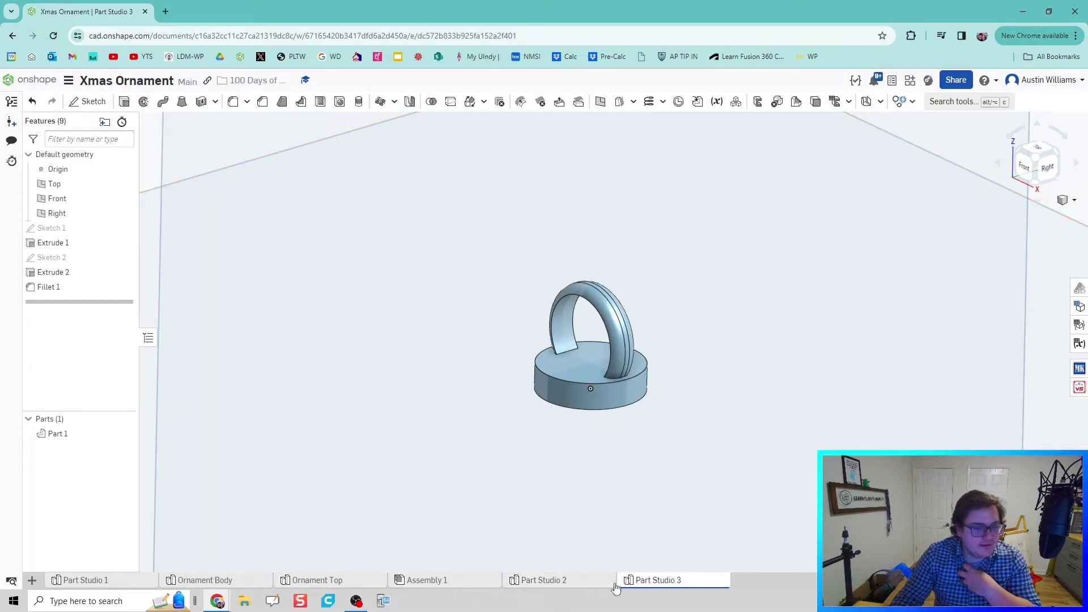
pyautogui.click(32, 581)
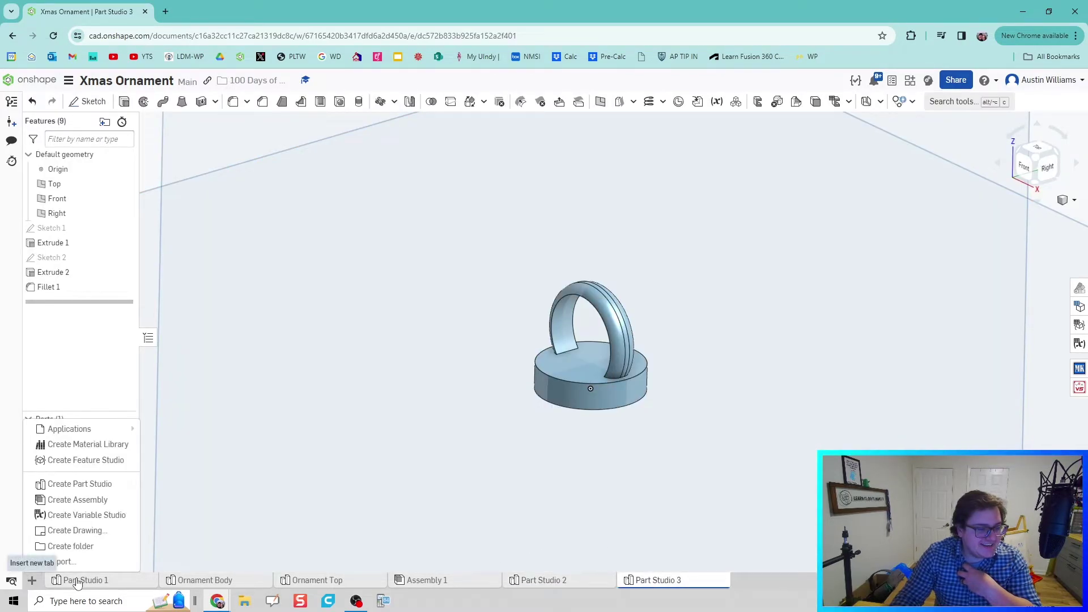
pyautogui.click(108, 501)
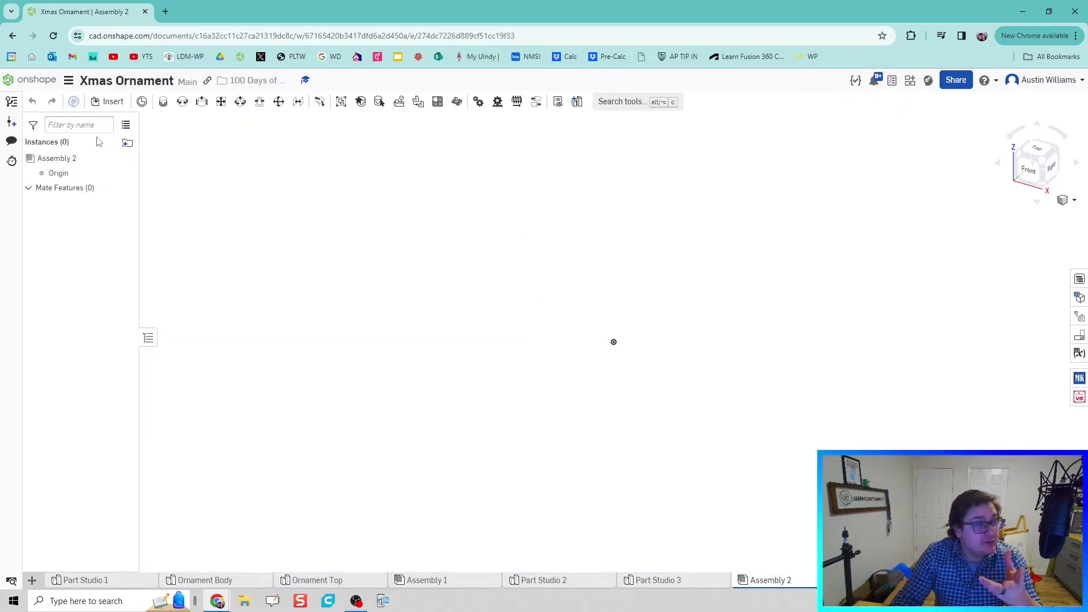
pyautogui.click(111, 103)
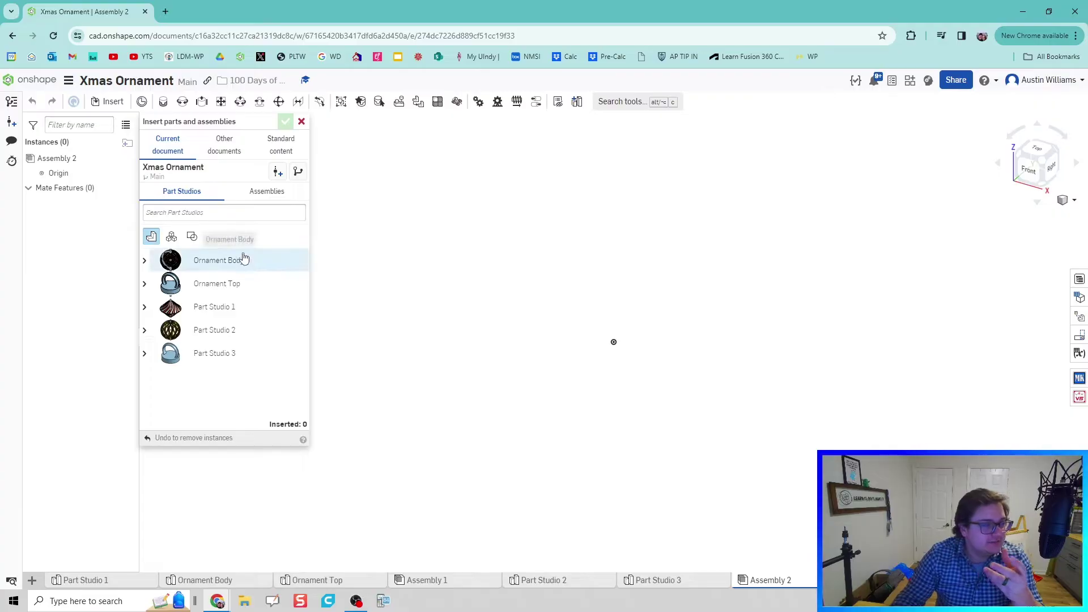
pyautogui.click(150, 237)
pyautogui.click(214, 283)
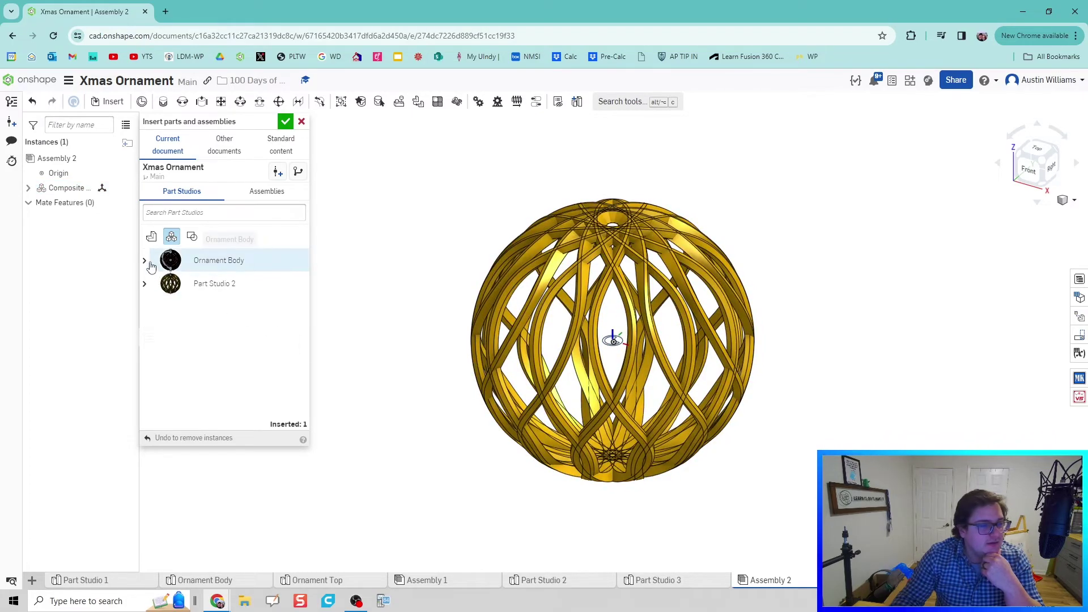
# Step: Filter the insertable items to show individual parts instead of composite parts
pyautogui.click(153, 238)
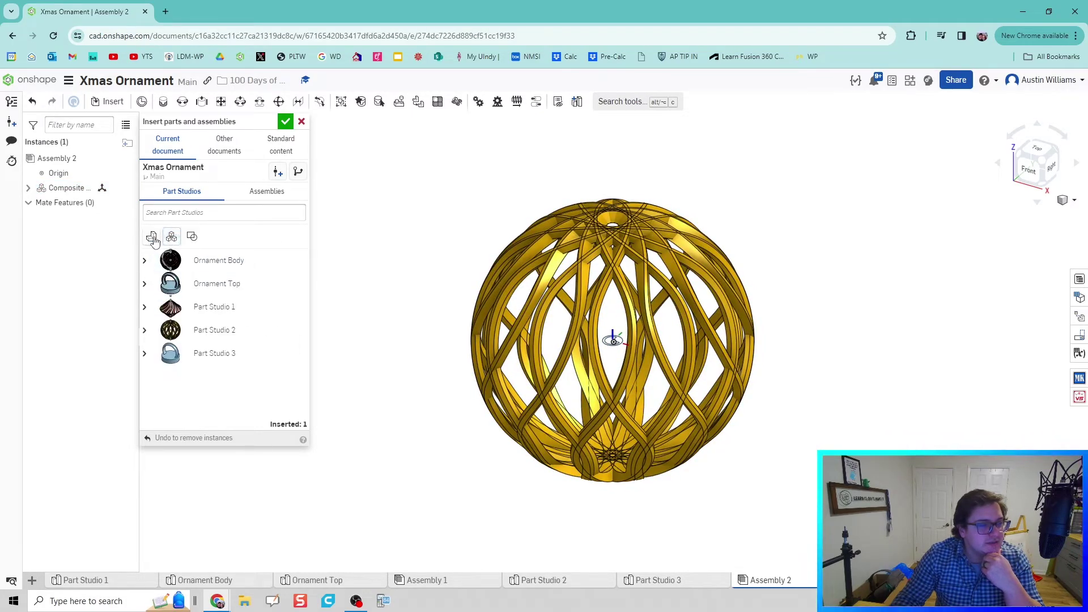